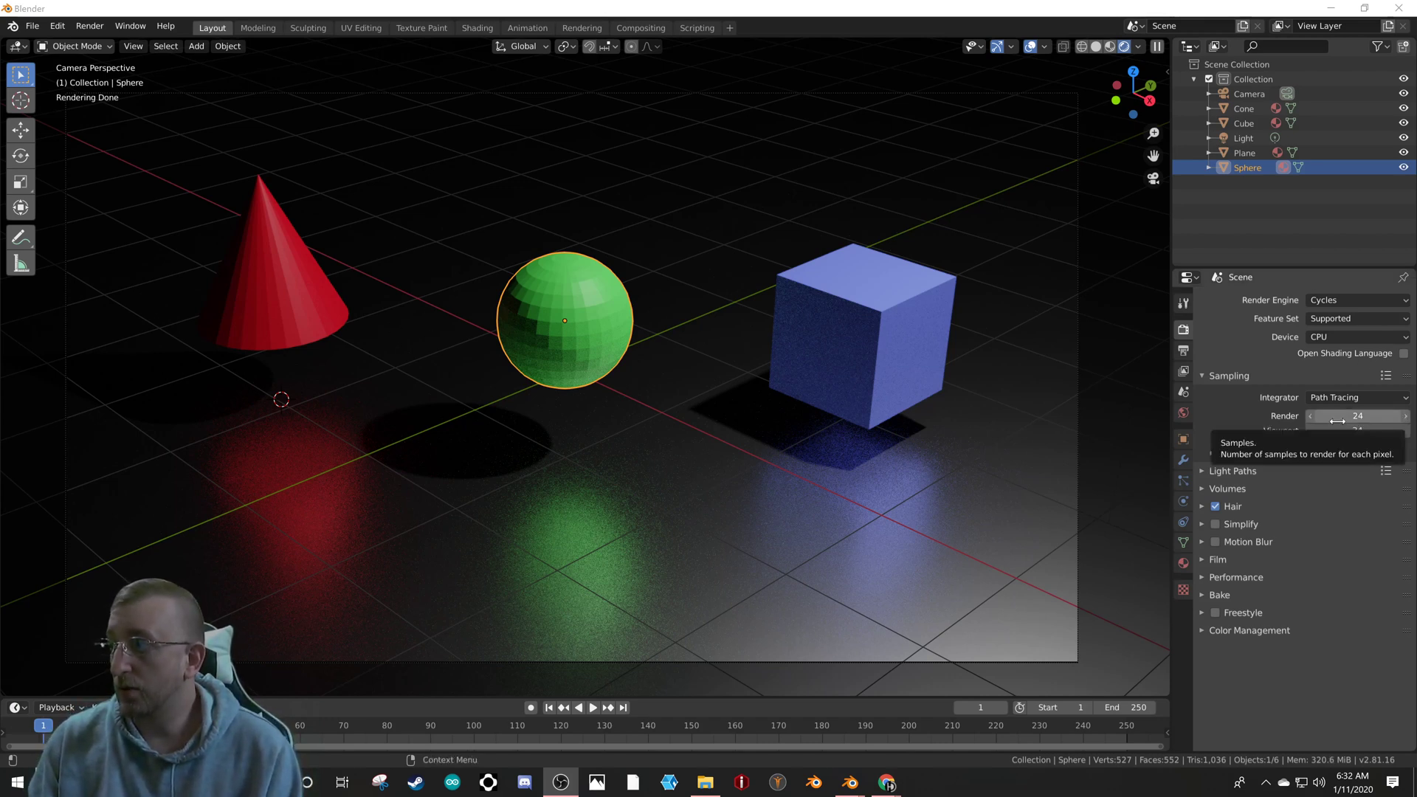
- Switch the Cycles render device from CPU to GPU Compute
left_click(1317, 334)
left_click(1328, 370)
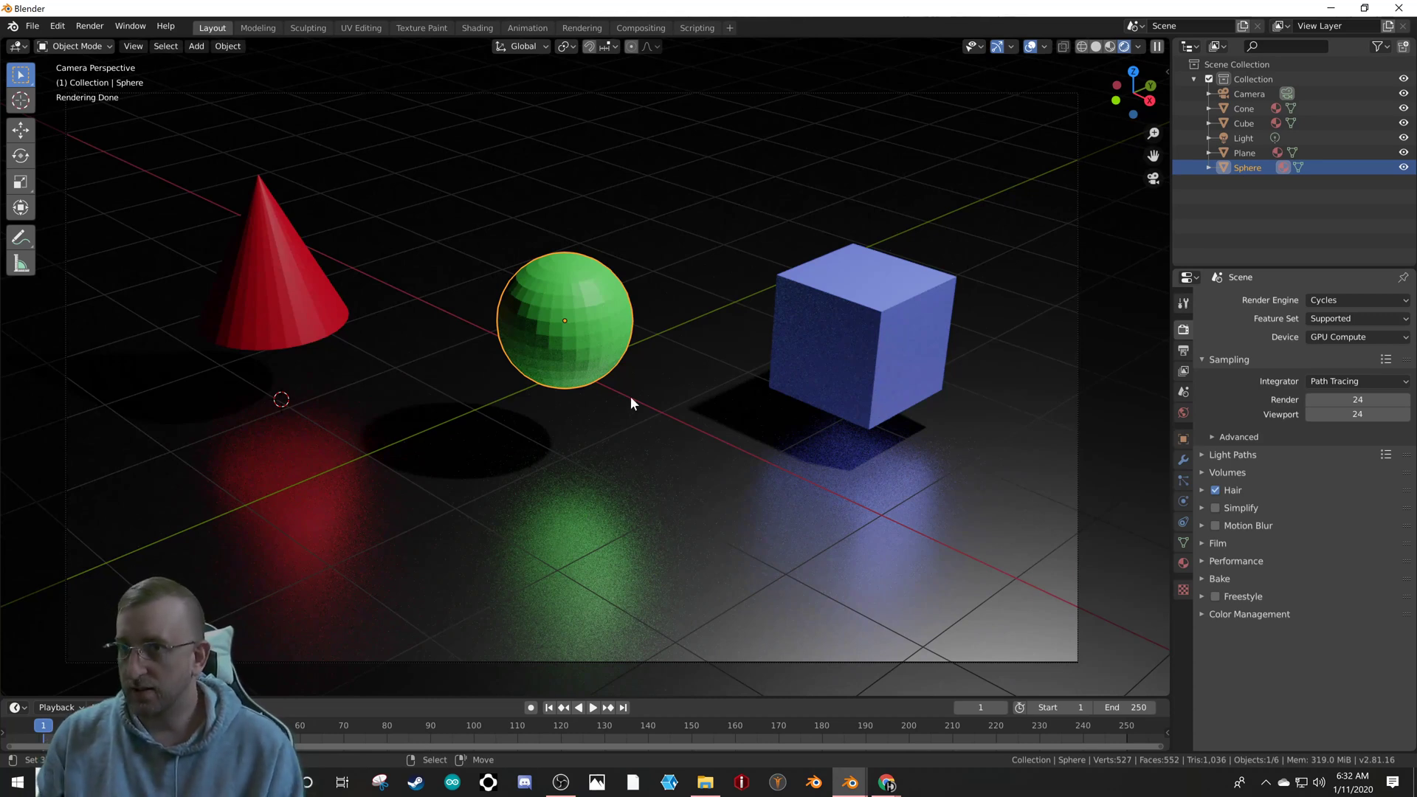
- Render frame 1 with F12 and maximize the render window to view the grainy result
key("F12")
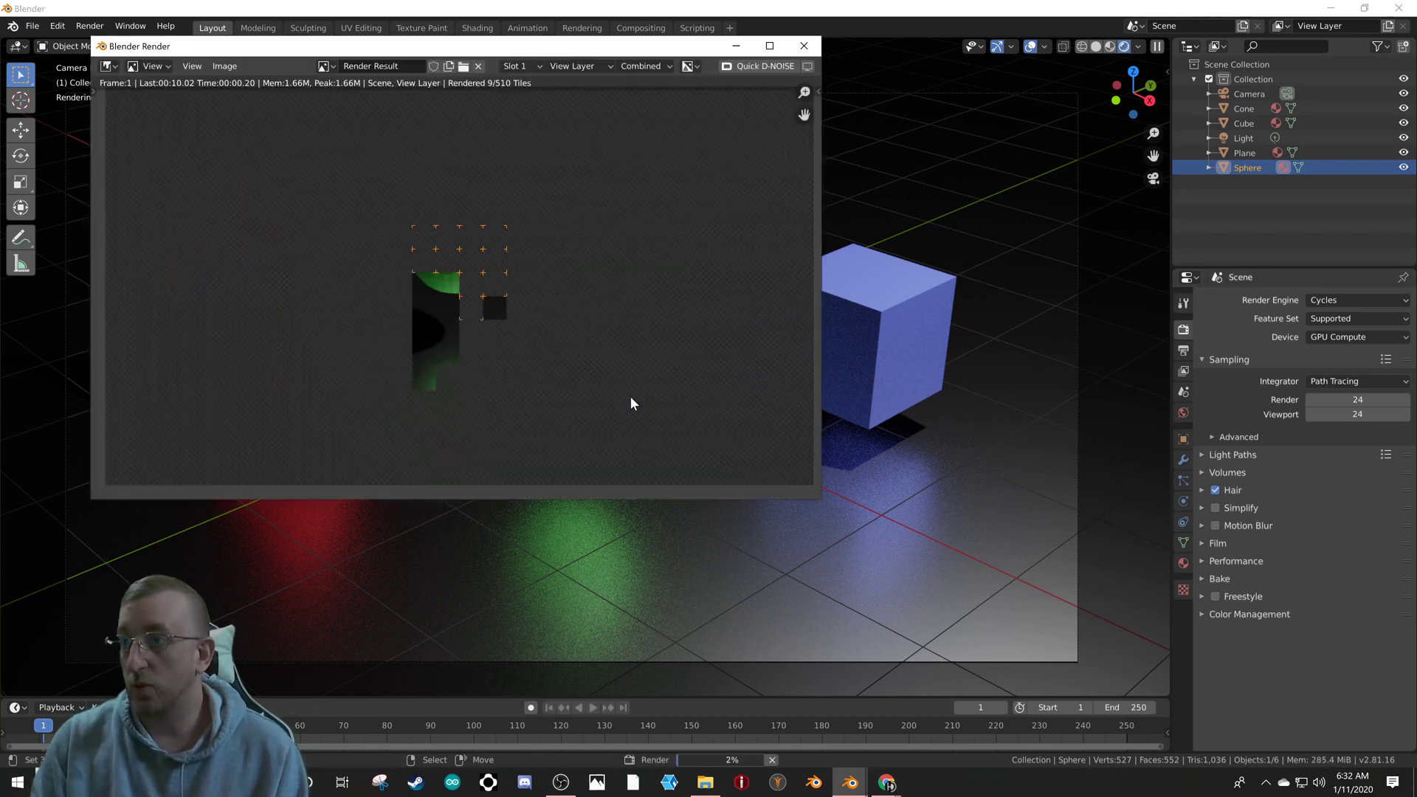
left_click(755, 47)
scroll(721, 472, "up", 2)
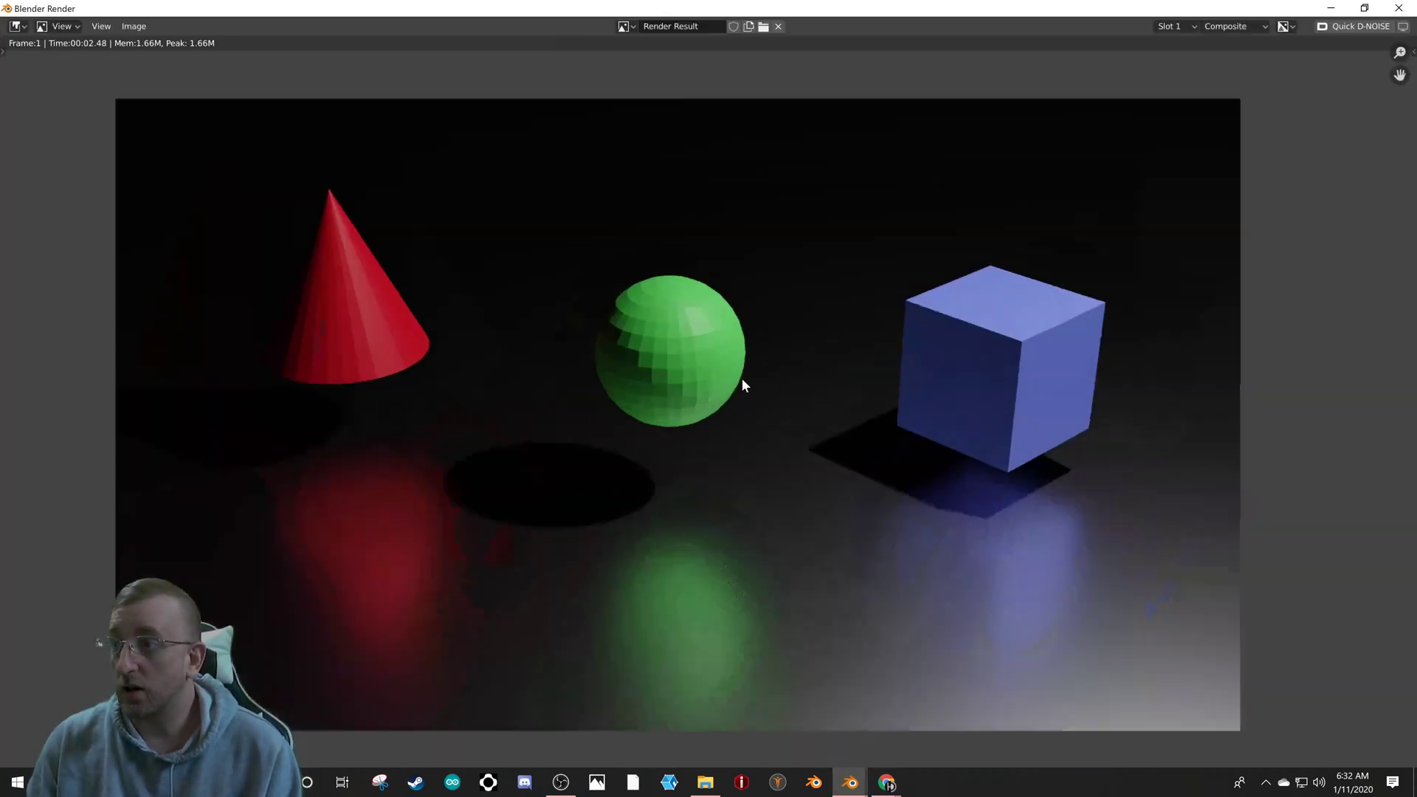
scroll(741, 380, "down", 1)
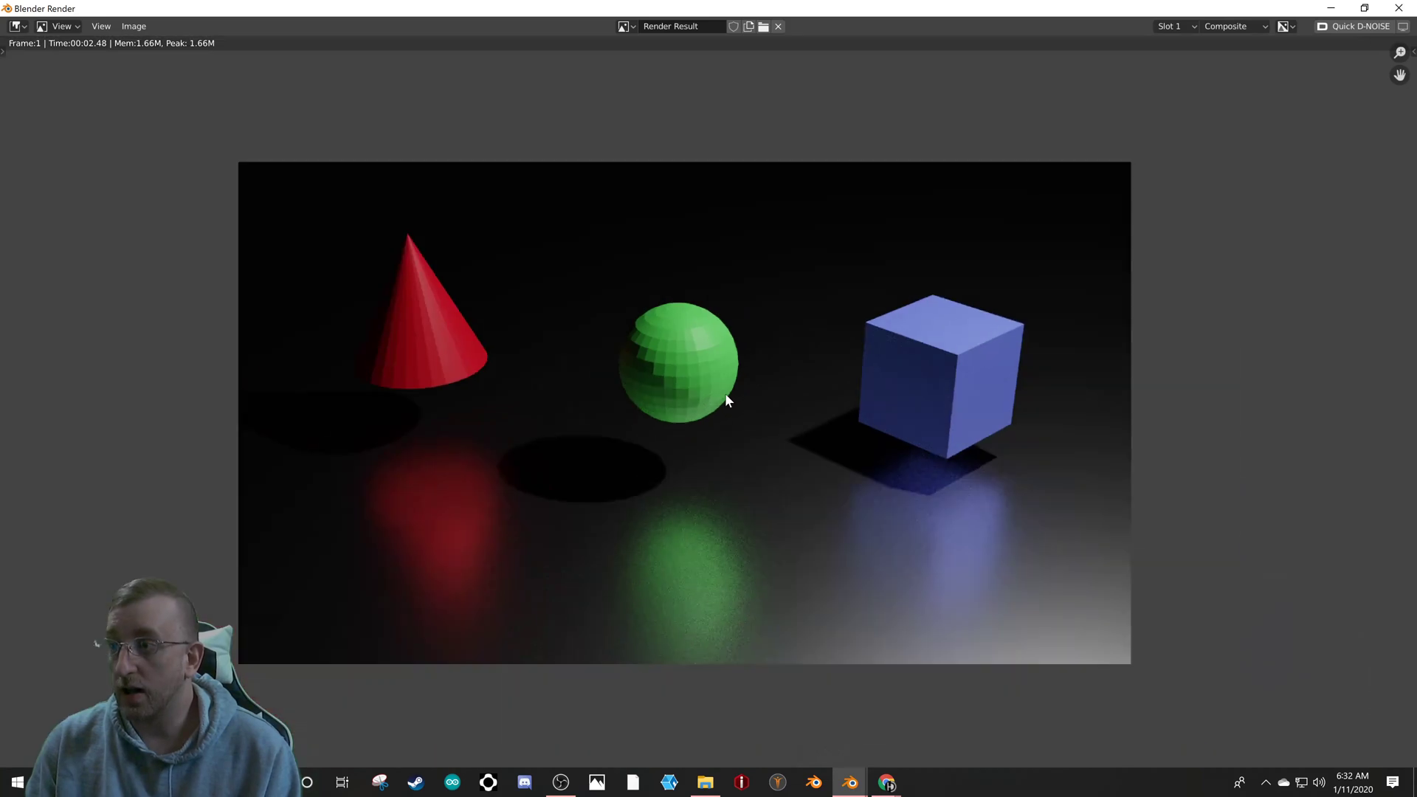
- Run Quick D-NOISE on the render and zoom in to bring the lower floor into view
left_click(1346, 28)
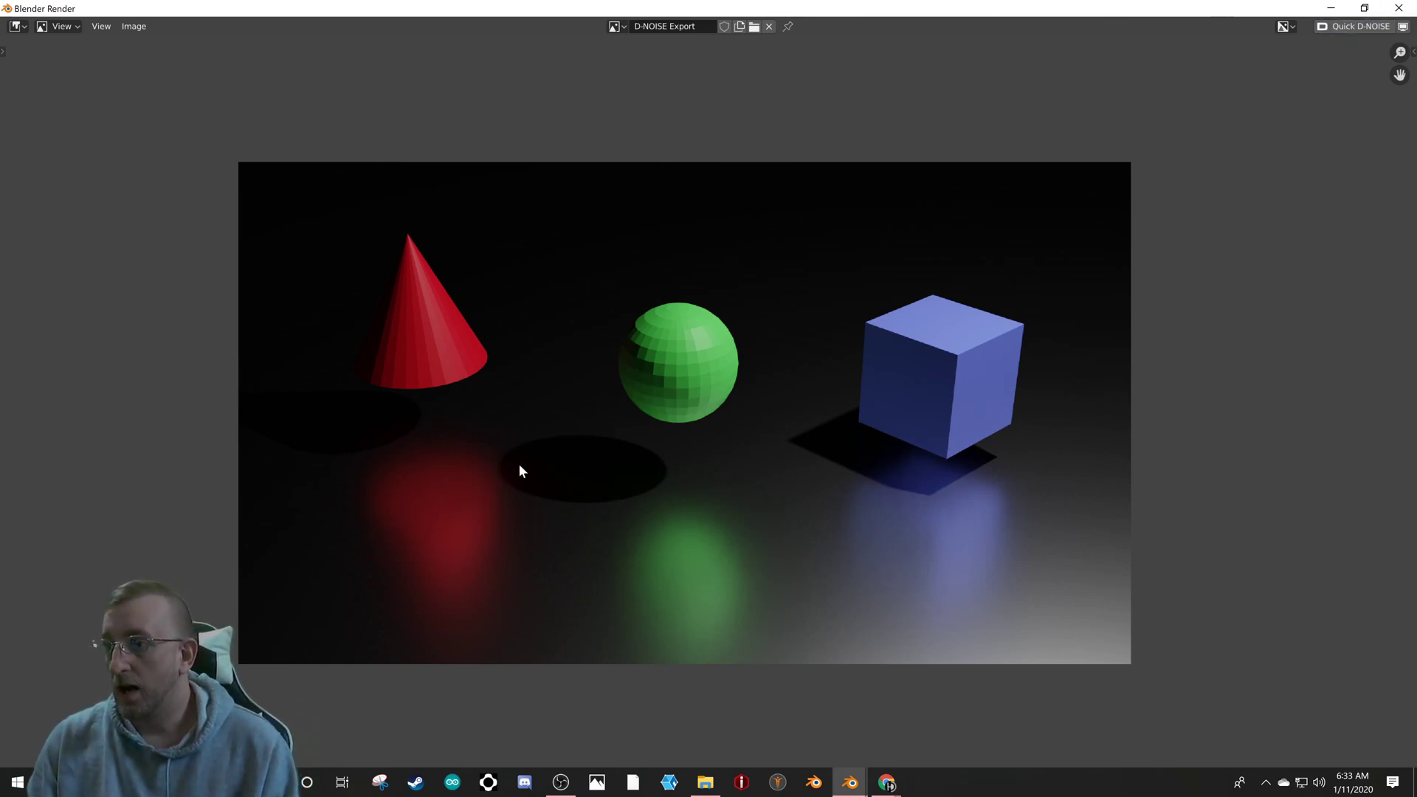
scroll(519, 471, "up", 6)
scroll(635, 585, "down", 6)
scroll(620, 586, "up", 4)
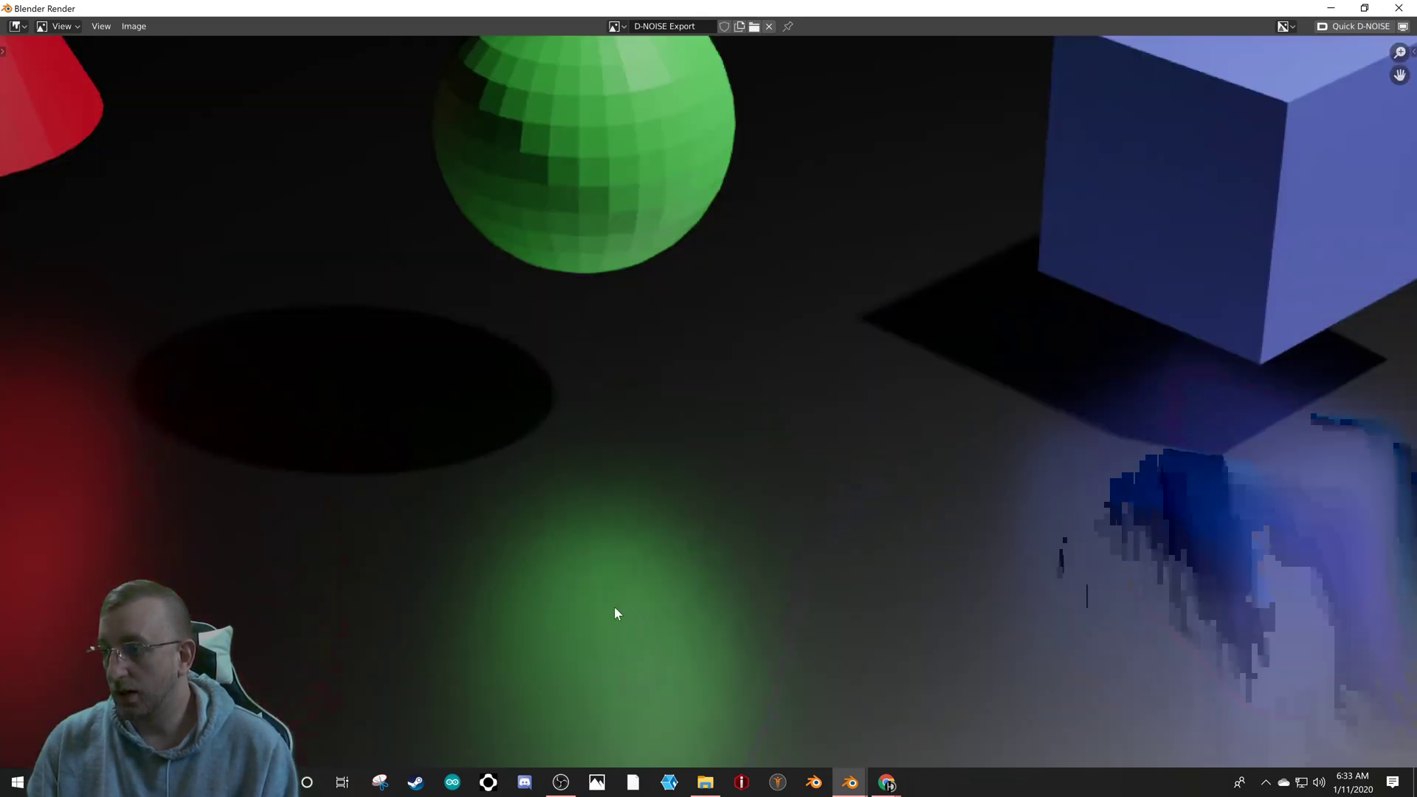
middle_click_drag(615, 608, 614, 402)
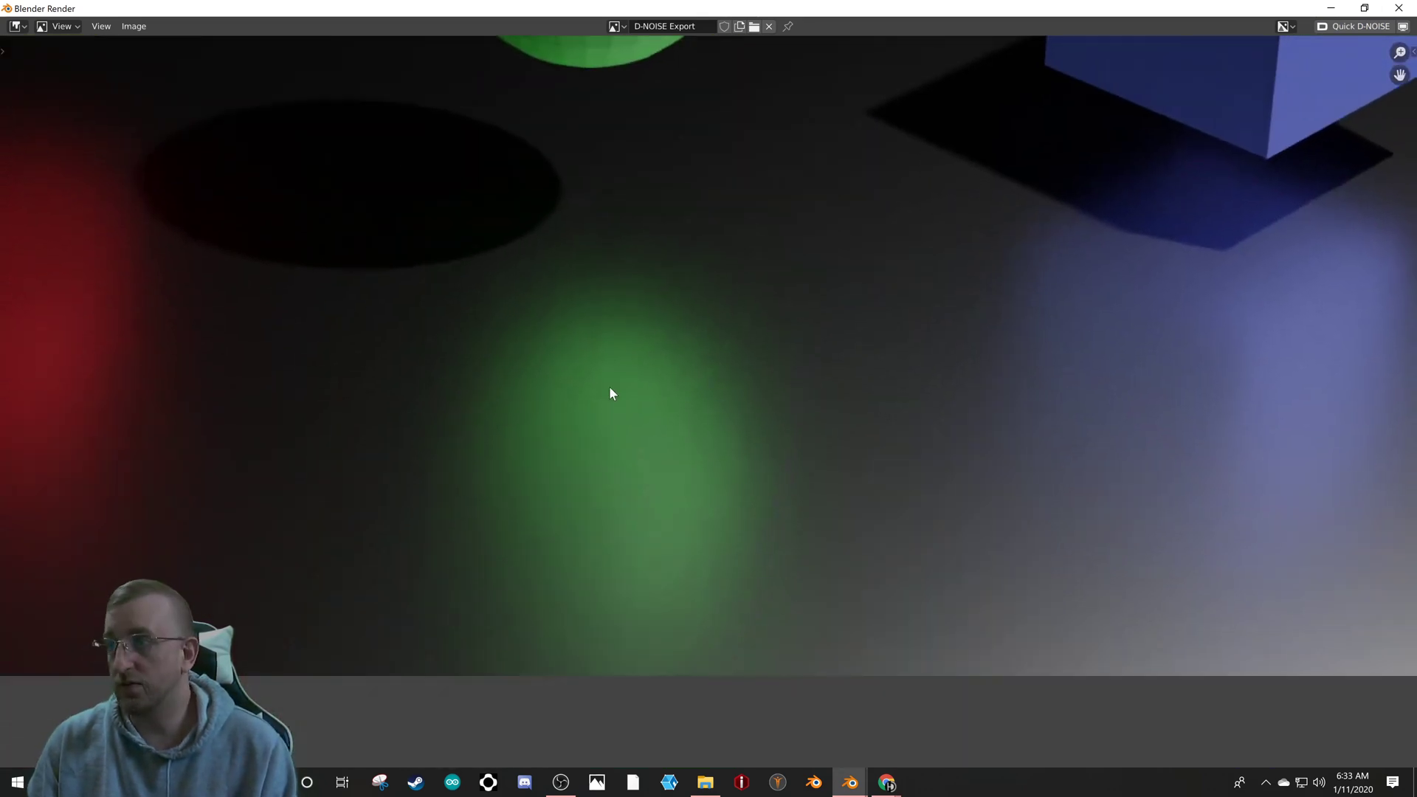
- Zoom and pan across the D-NOISE Export image to inspect the floor shadow and reflections
scroll(609, 387, "down", 4)
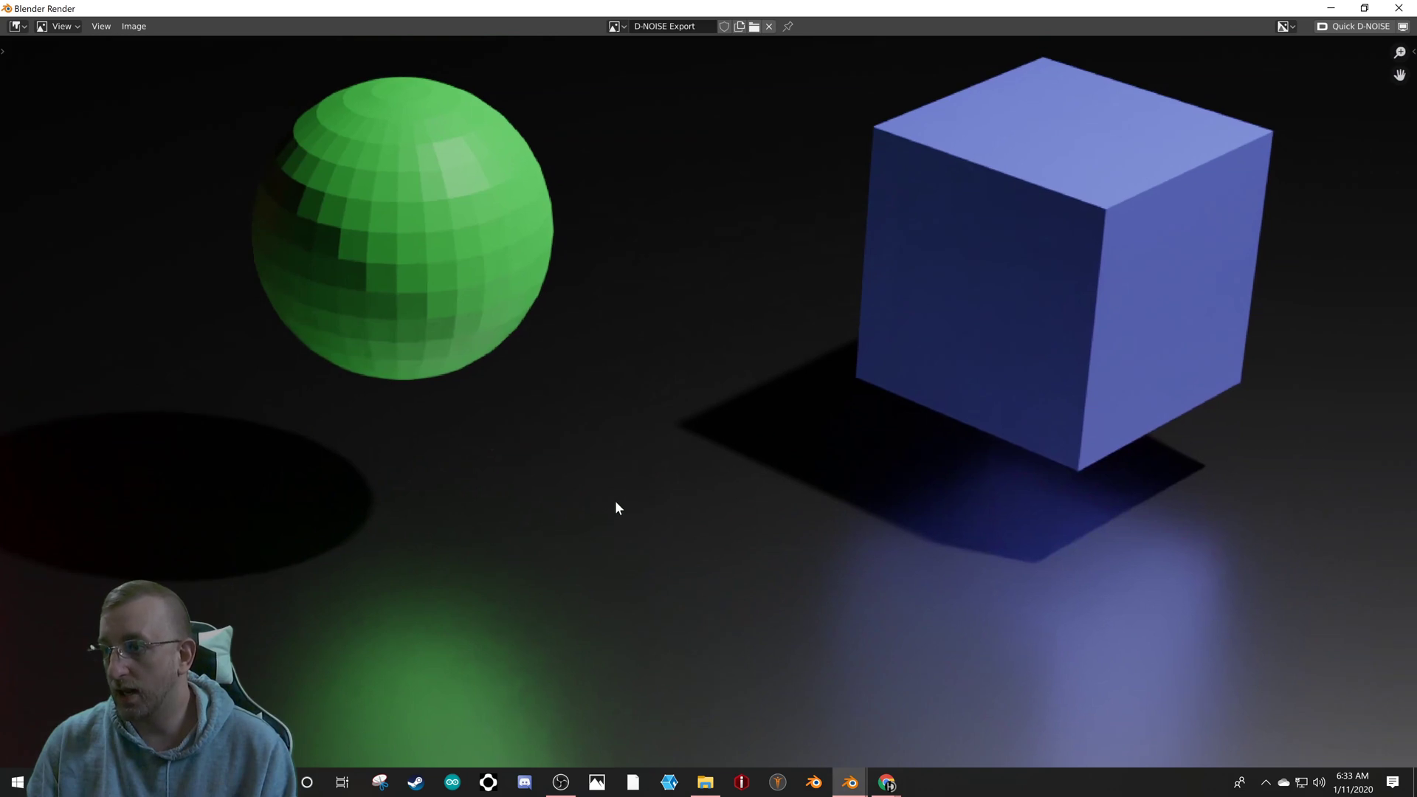
scroll(617, 507, "up", 5)
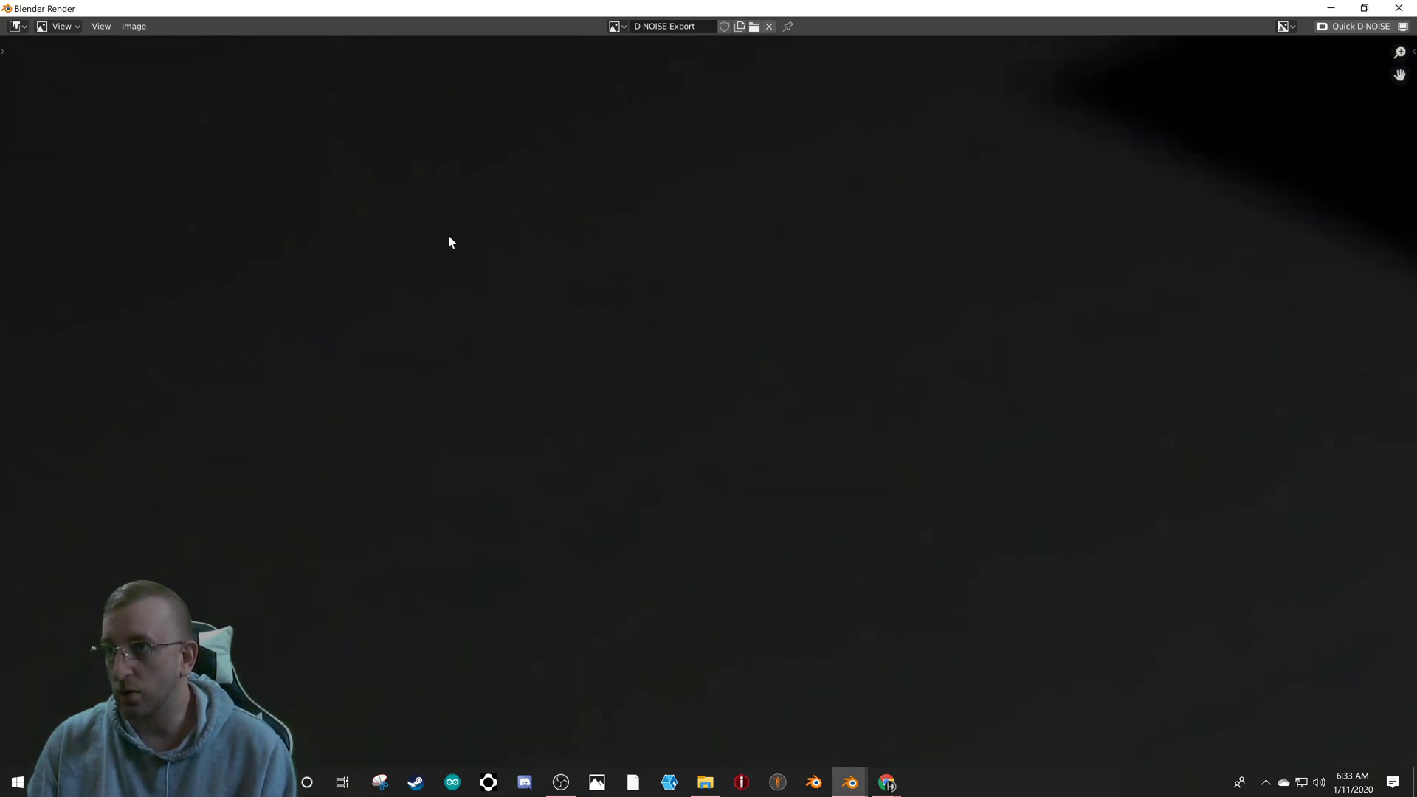
middle_click_drag(448, 234, 531, 411)
scroll(461, 306, "down", 3)
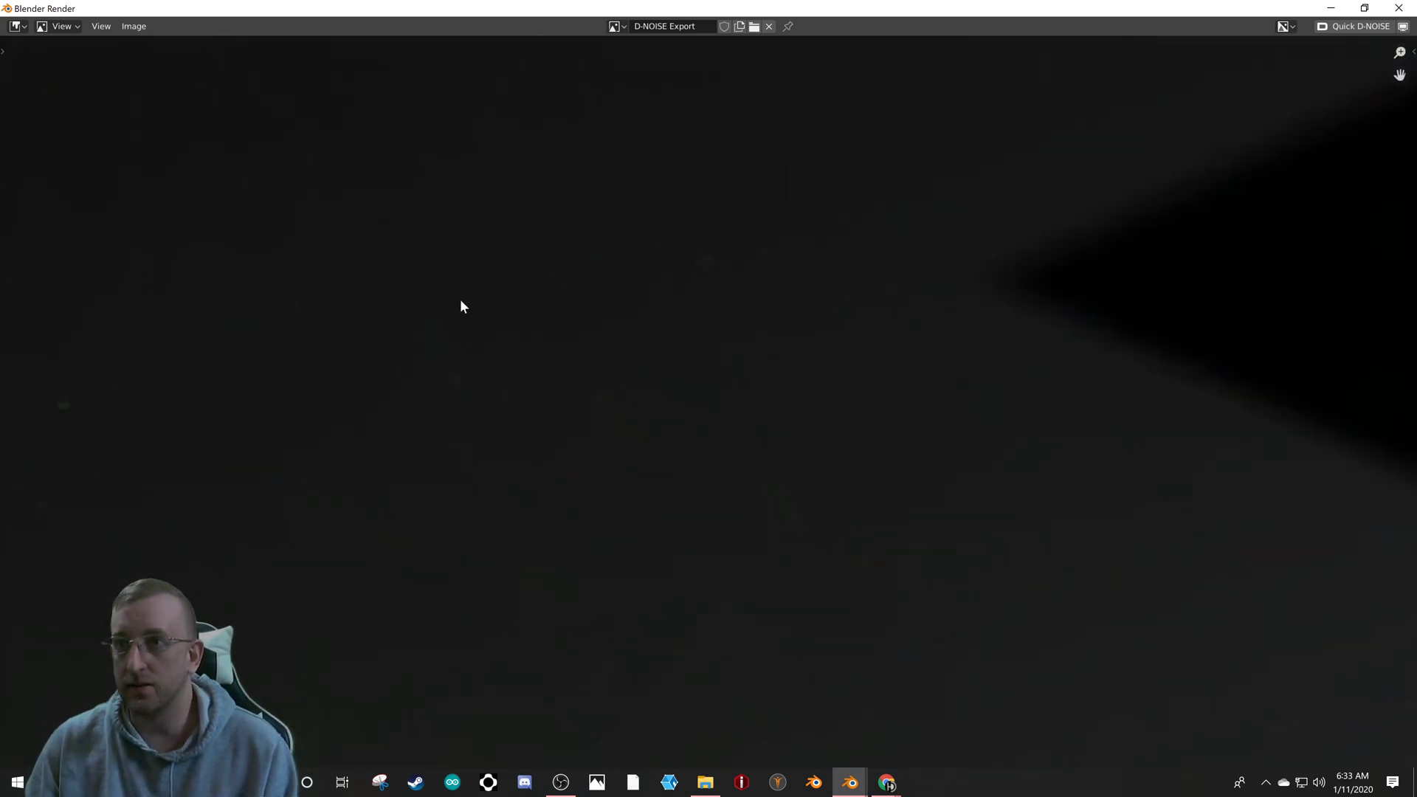
scroll(413, 318, "down", 5)
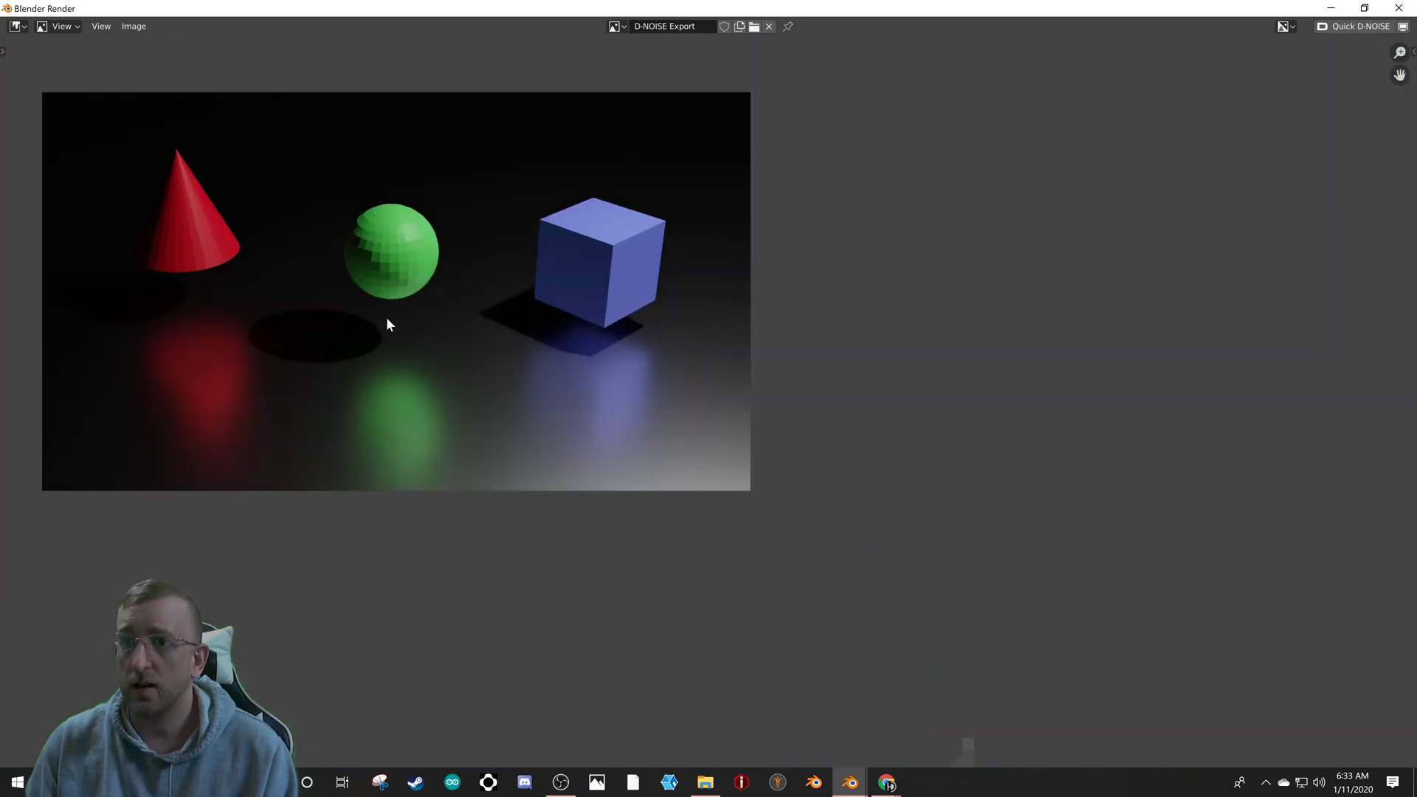
scroll(207, 416, "up", 5)
scroll(413, 369, "down", 6)
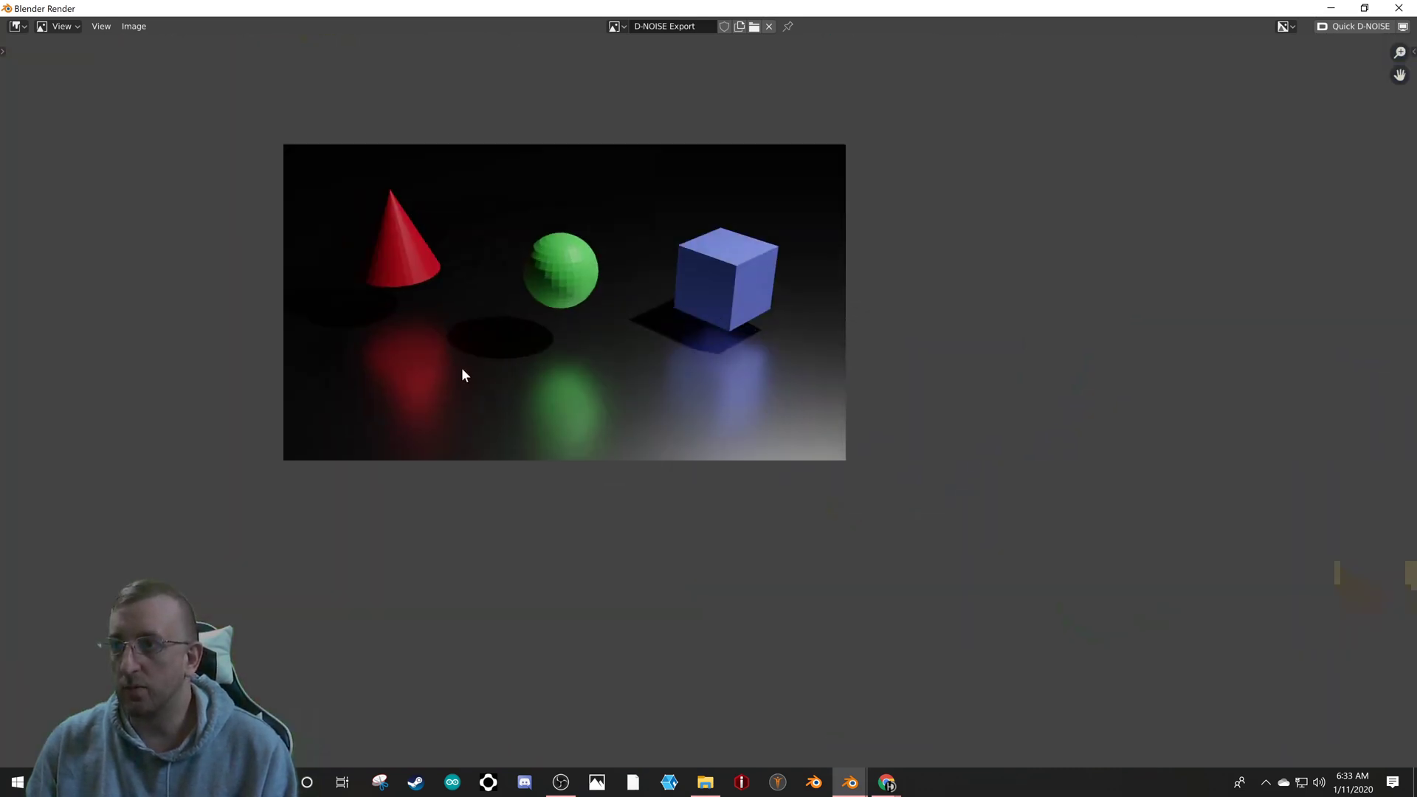
scroll(462, 372, "up", 3)
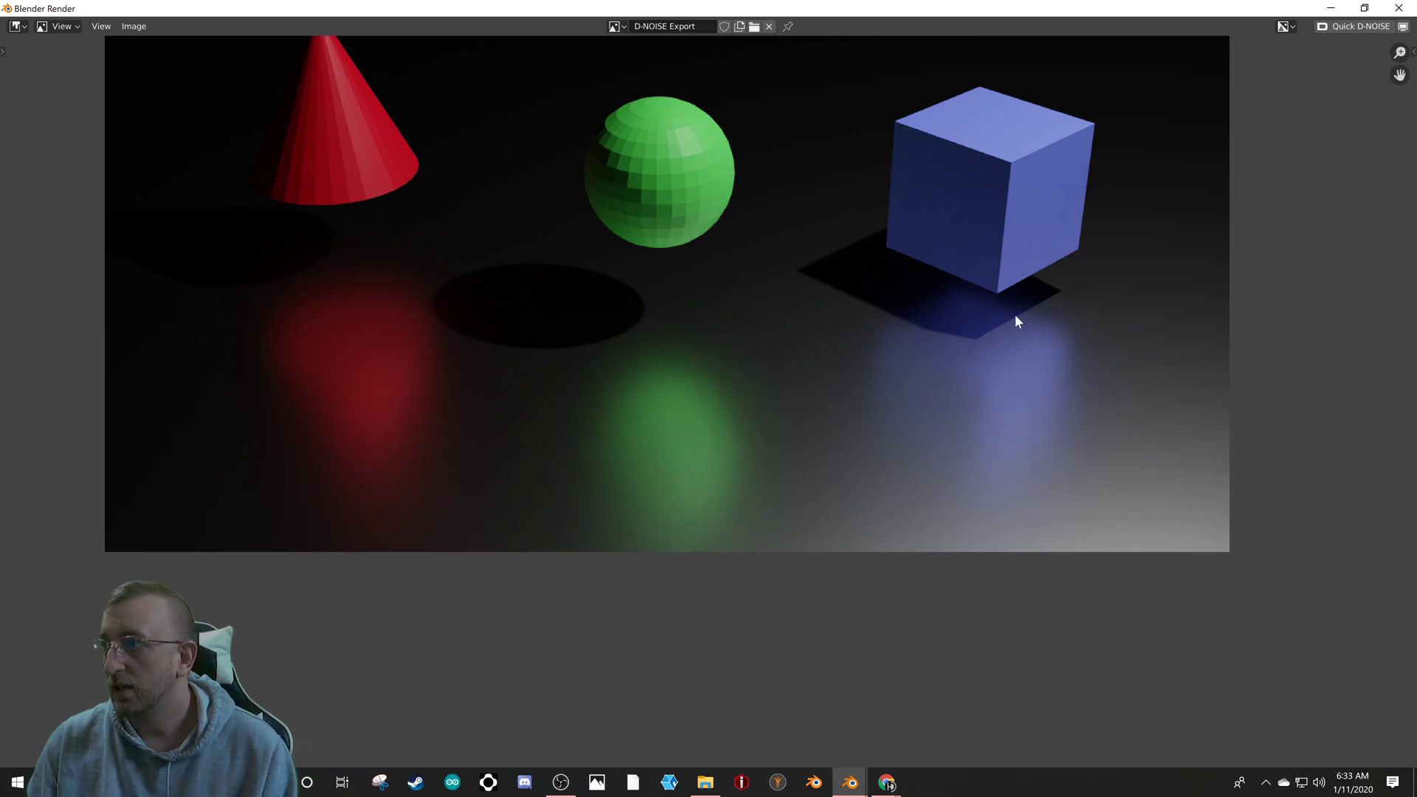
scroll(1015, 316, "up", 8)
scroll(775, 353, "down", 6)
scroll(774, 347, "up", 1)
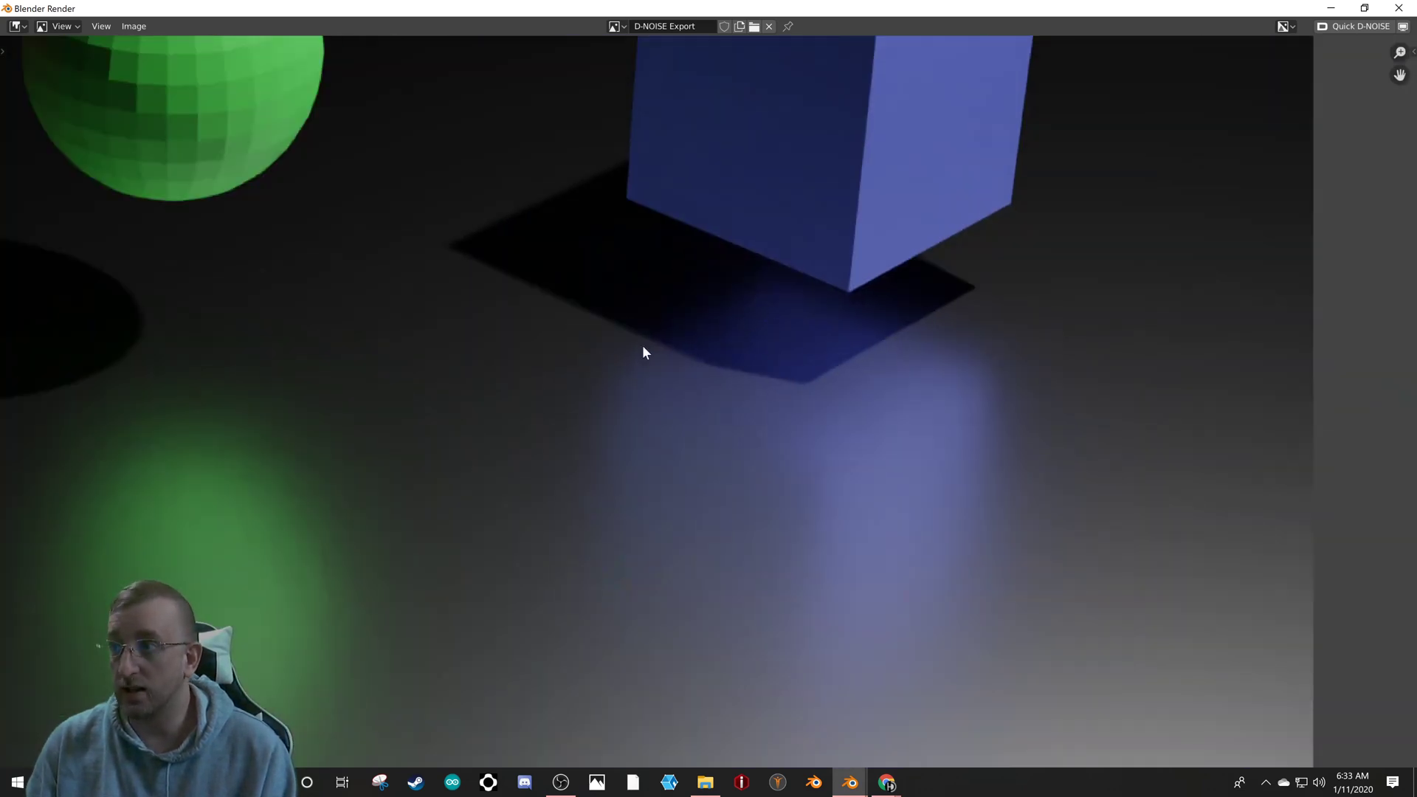
scroll(515, 411, "down", 3)
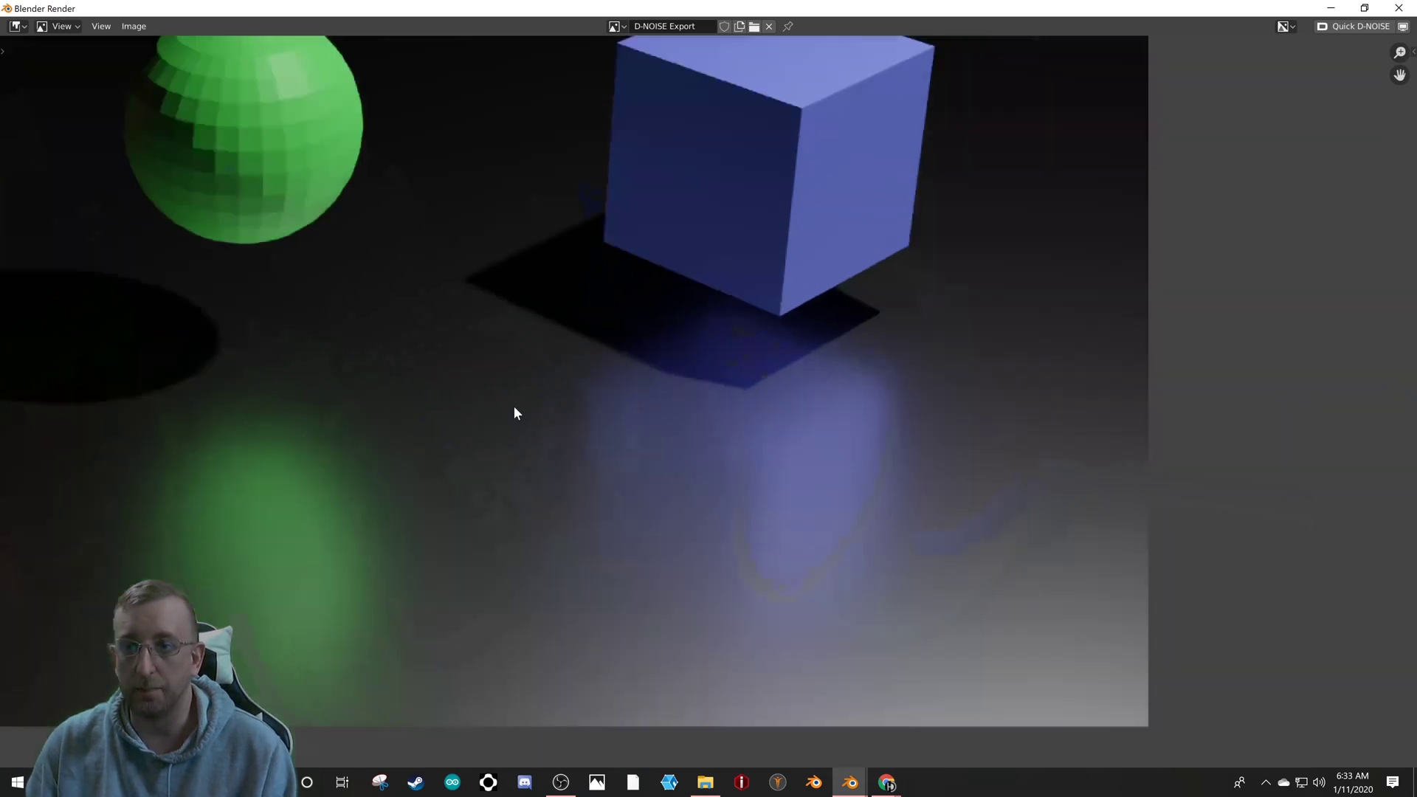
scroll(446, 512, "up", 5)
scroll(446, 512, "down", 5)
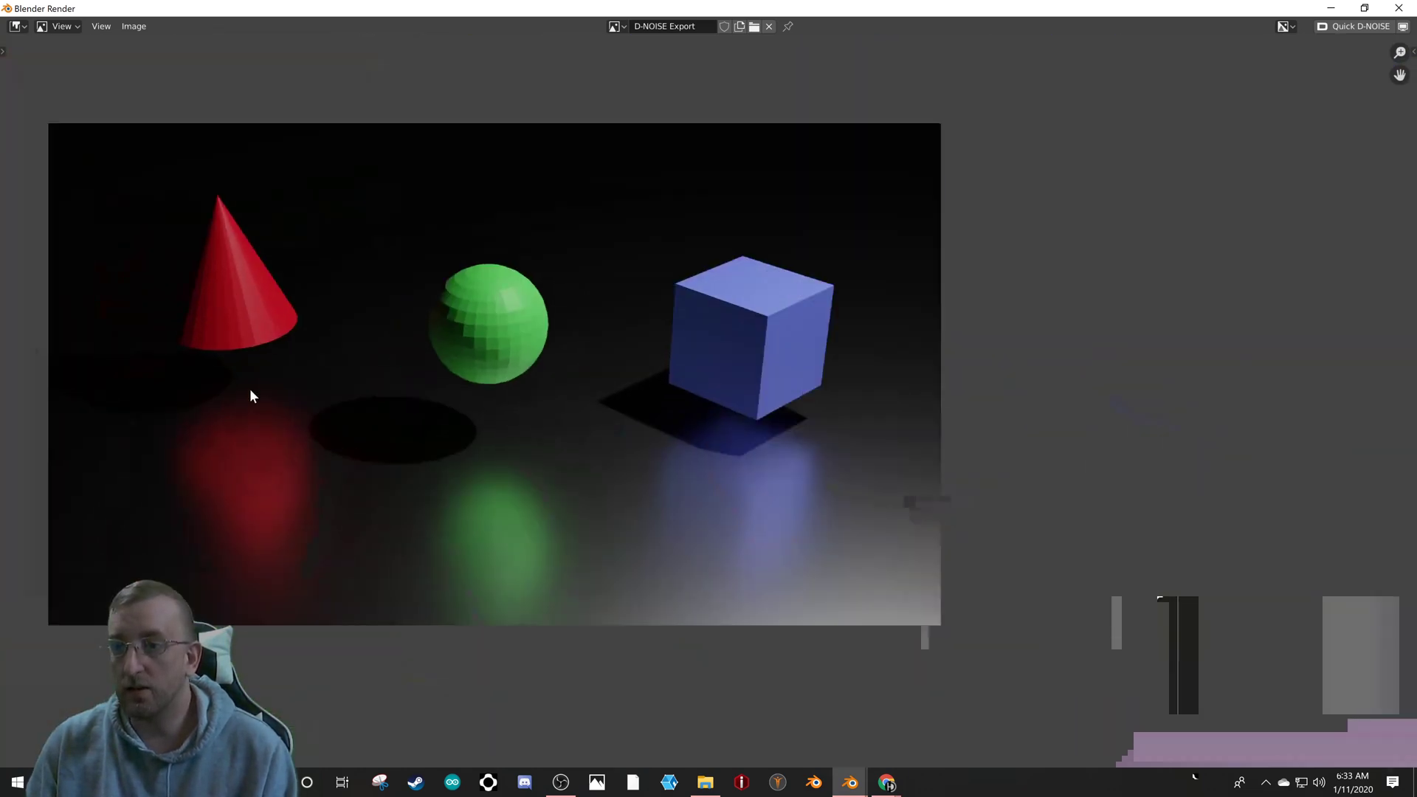
scroll(254, 393, "up", 3)
scroll(341, 432, "down", 4)
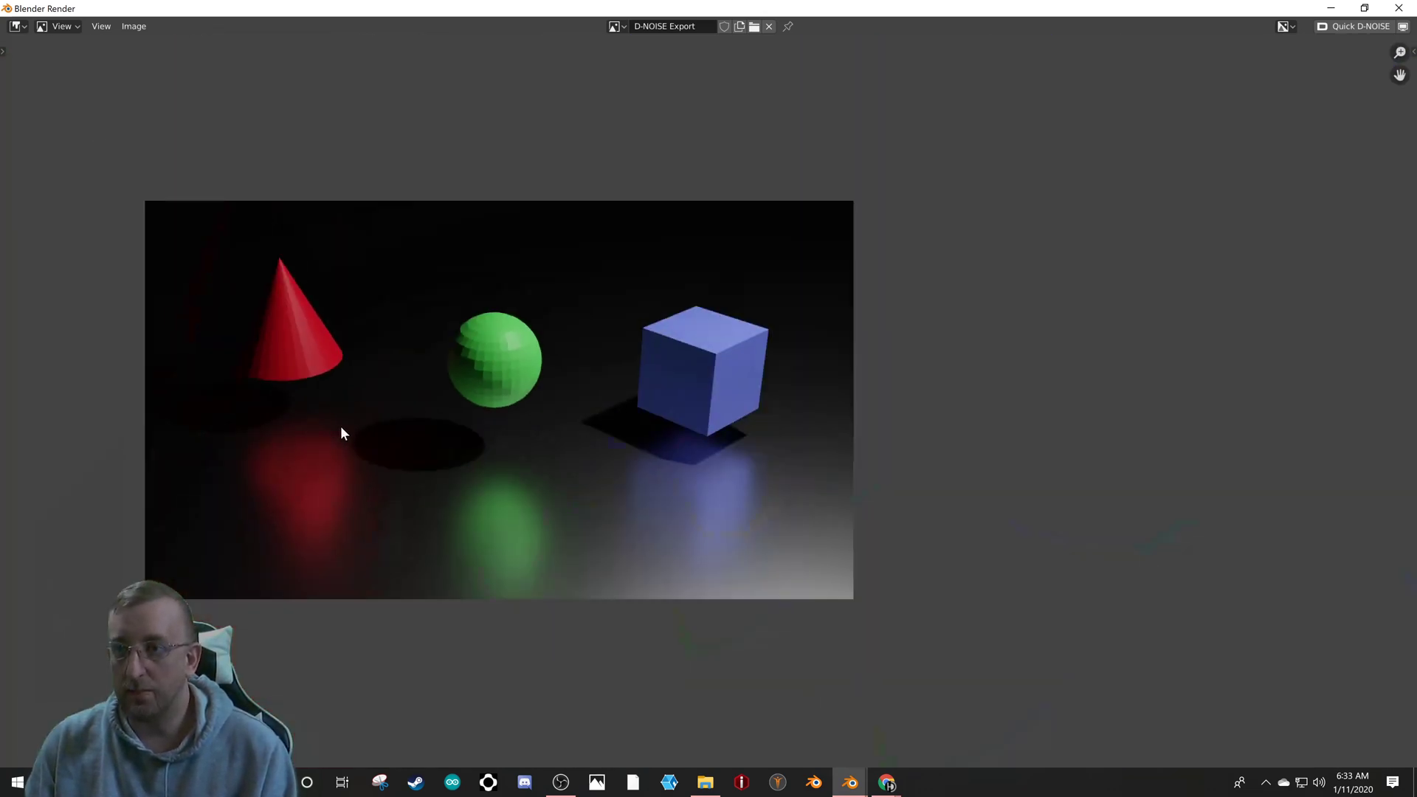
scroll(338, 435, "up", 3)
scroll(333, 450, "down", 3)
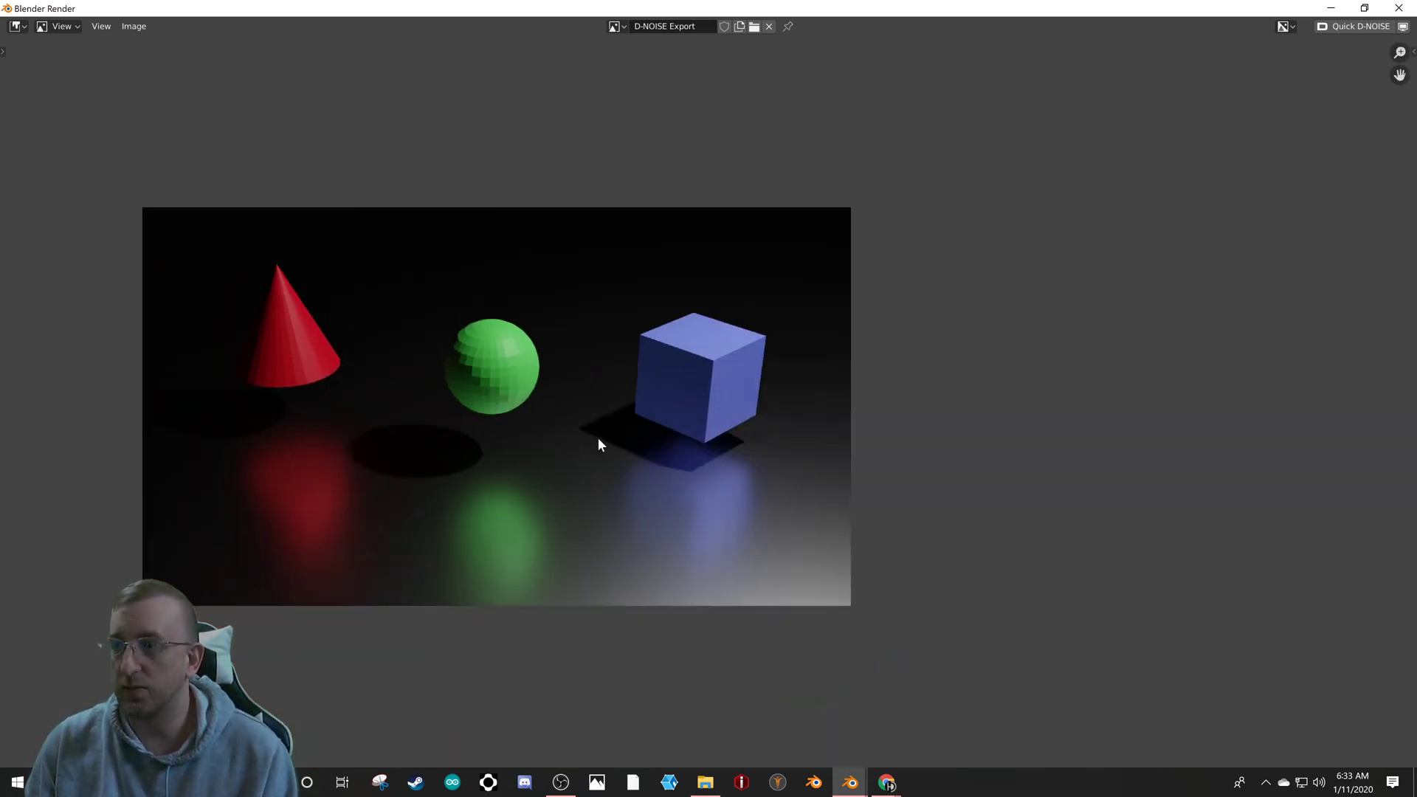
scroll(472, 428, "up", 3)
middle_click_drag(446, 444, 565, 423)
scroll(547, 430, "down", 3)
scroll(550, 432, "up", 2)
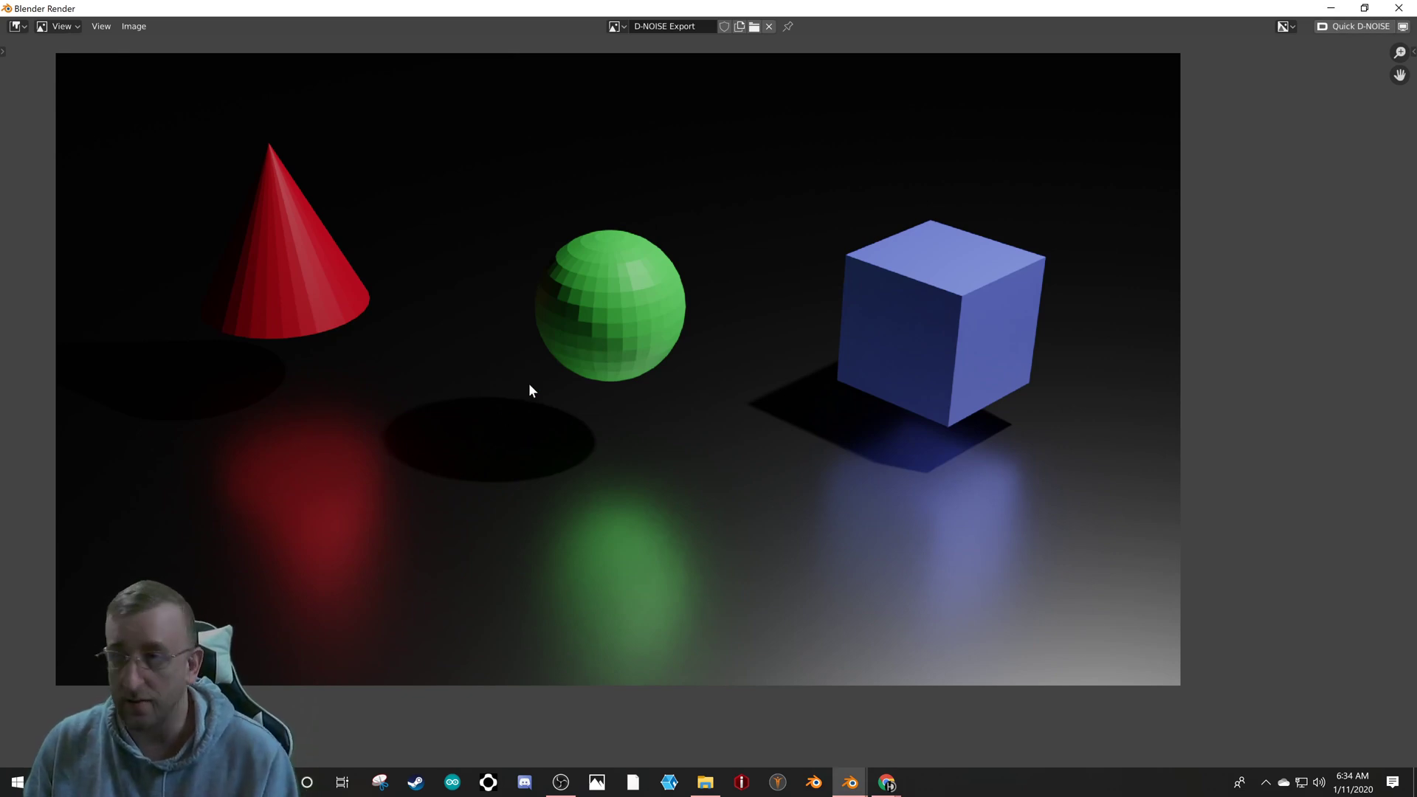
- Close the denoised result, re-render the scene, and zoom into the noisy green reflection
left_click(1407, 8)
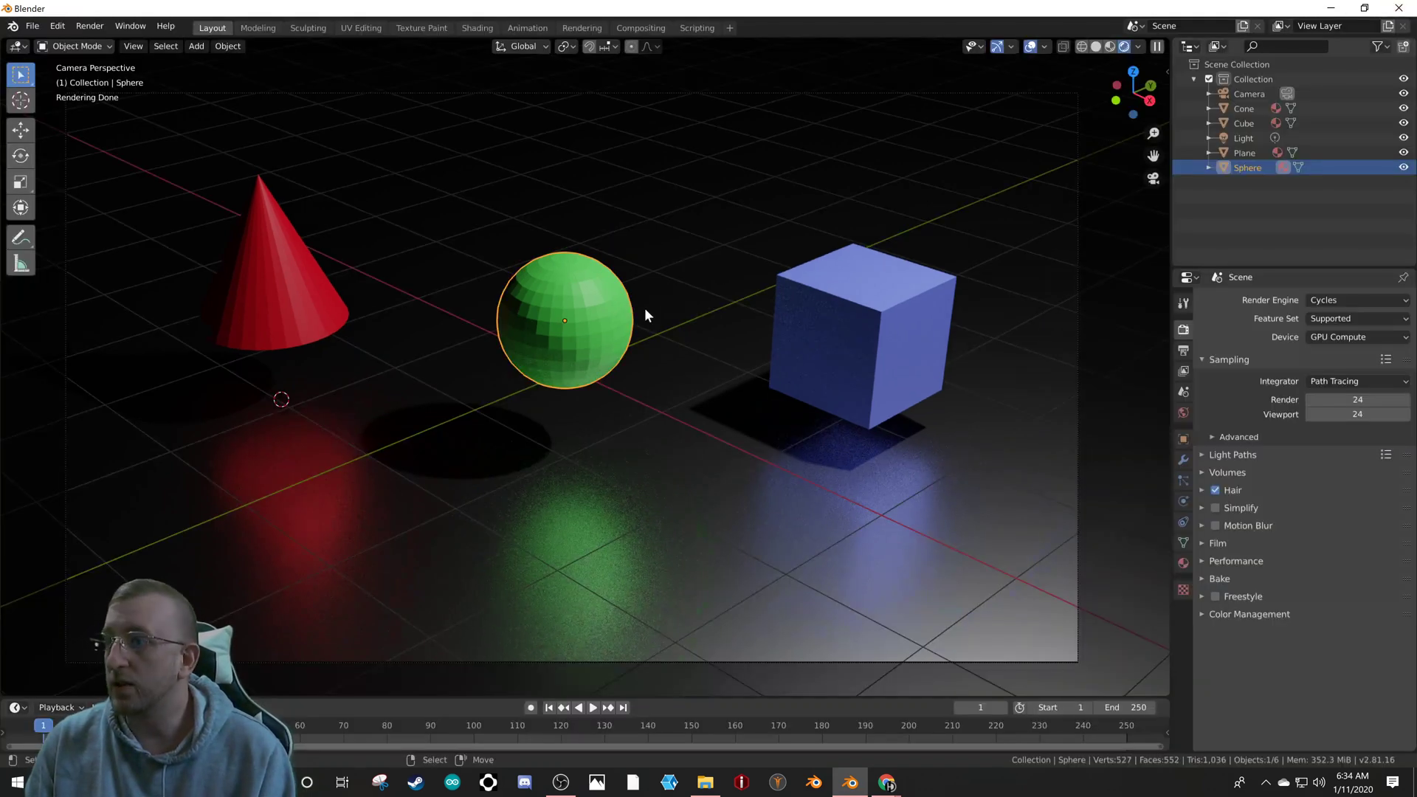
key("F12")
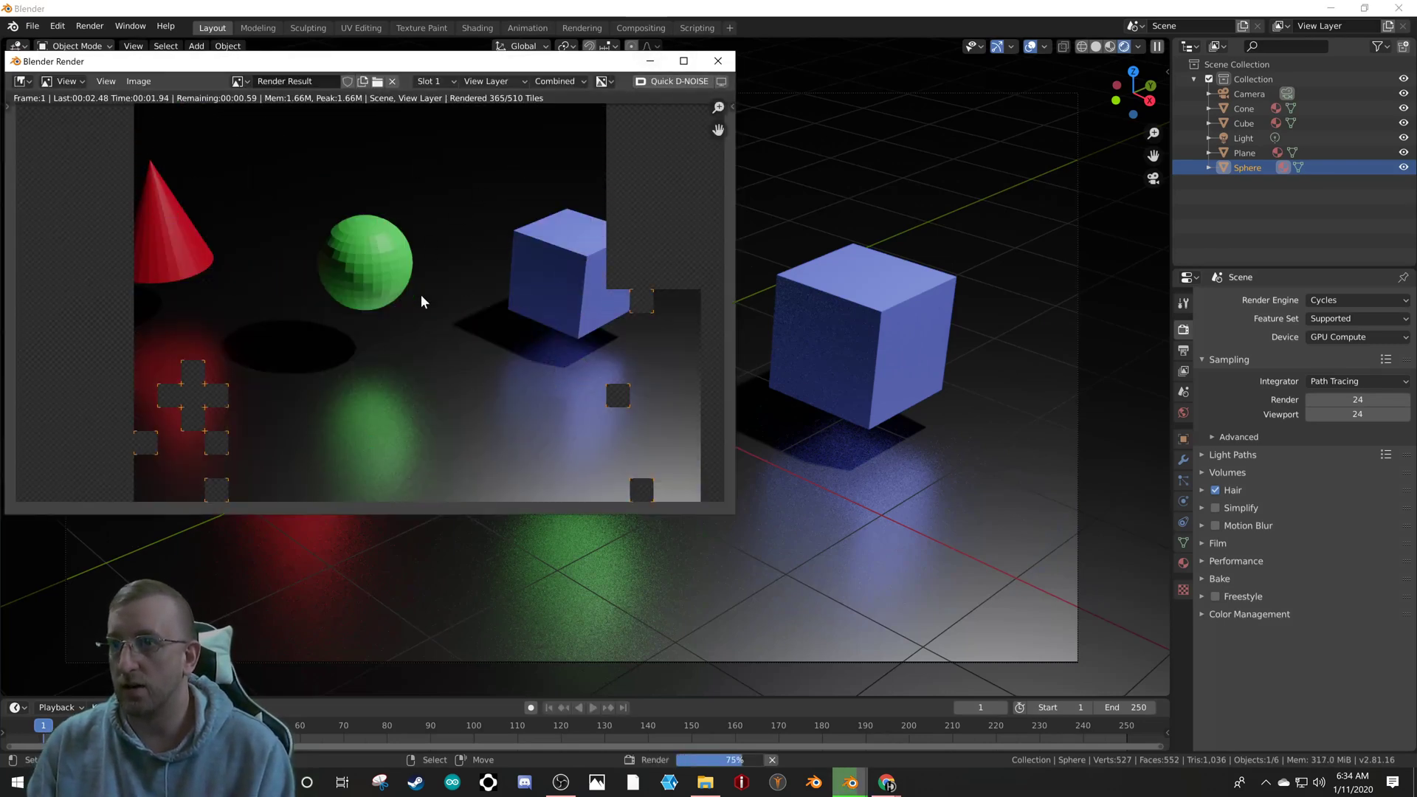
scroll(373, 427, "up", 5)
key("Home")
scroll(360, 423, "up", 6)
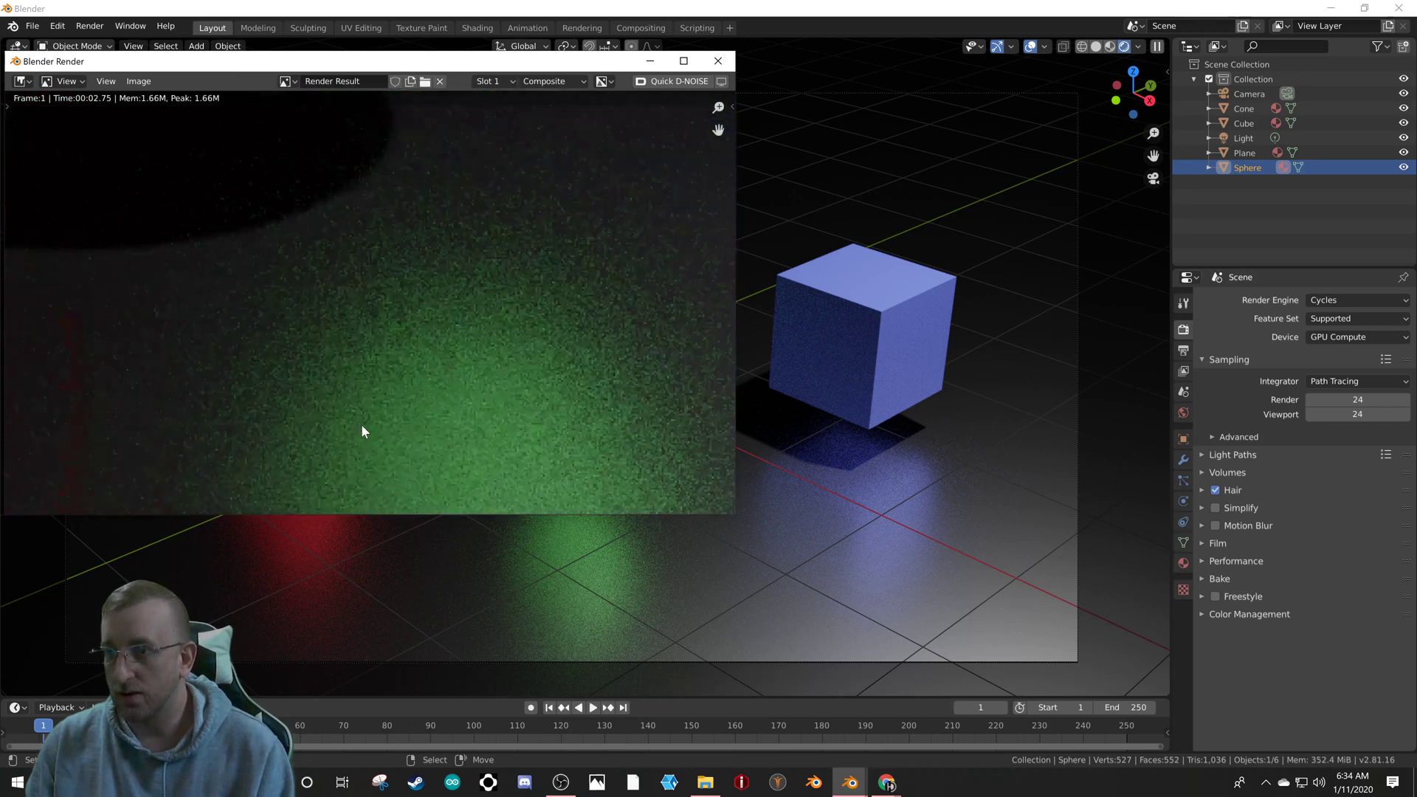
scroll(437, 414, "down", 5)
- Zoom back out, minimize the render window and switch to the Compositing workspace
scroll(429, 440, "up", 6)
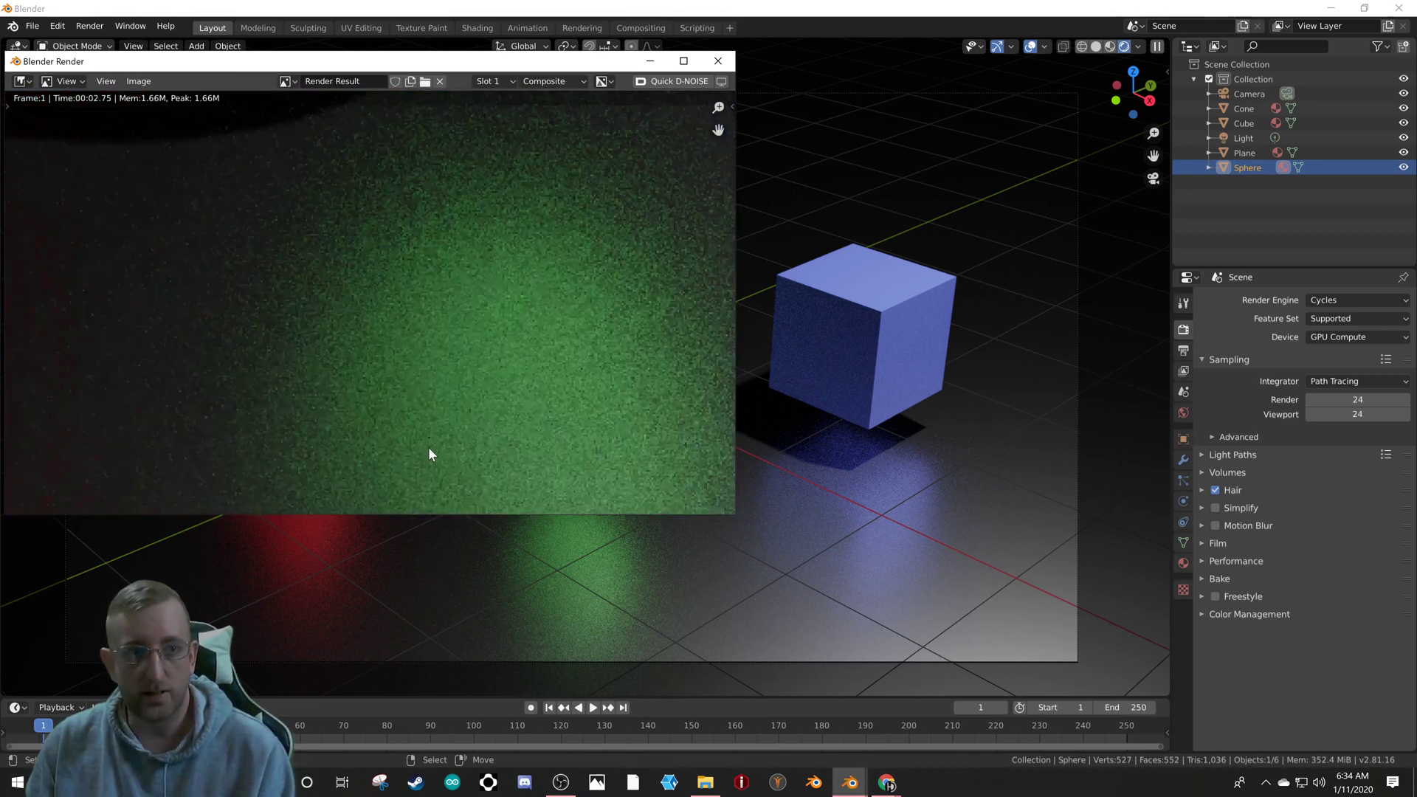
scroll(450, 355, "down", 6)
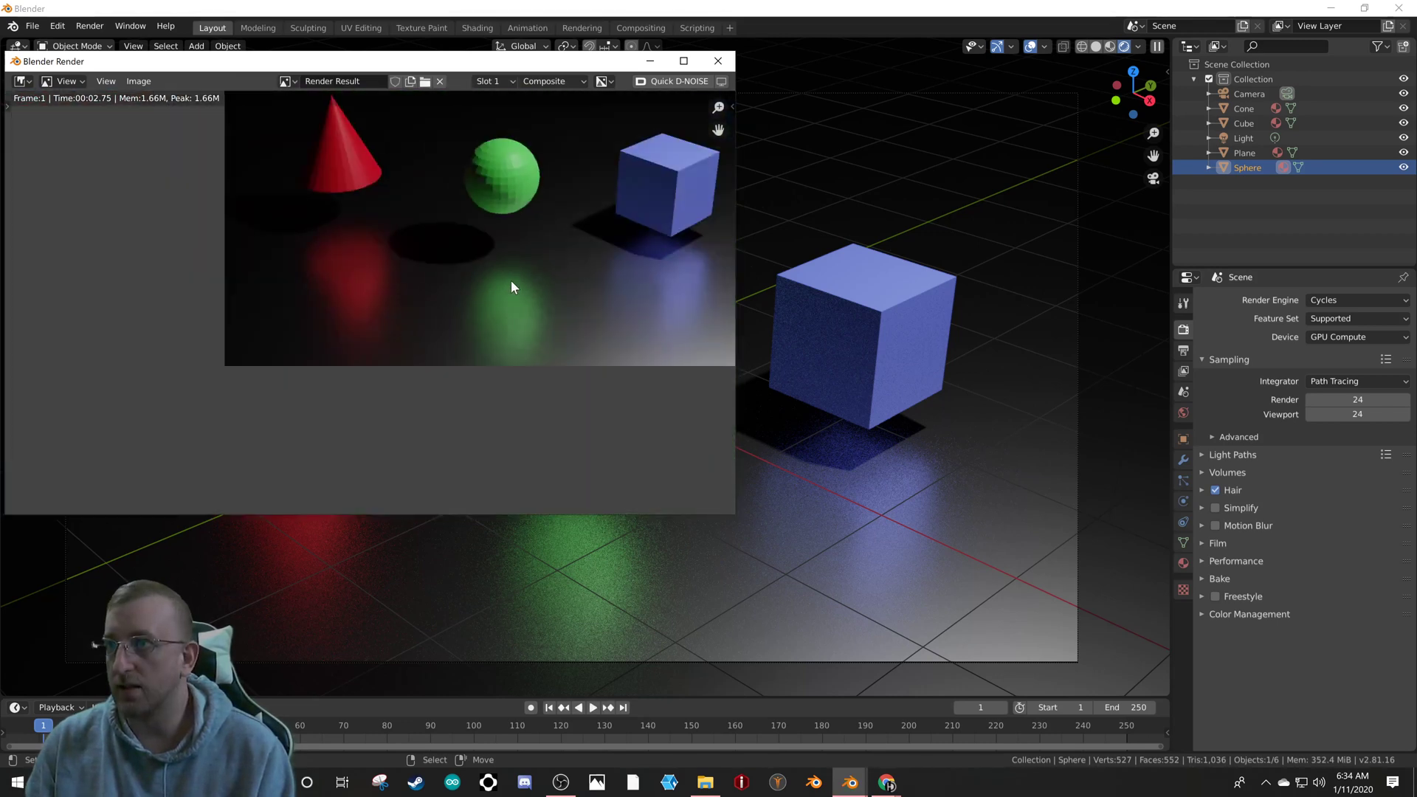
left_click(651, 61)
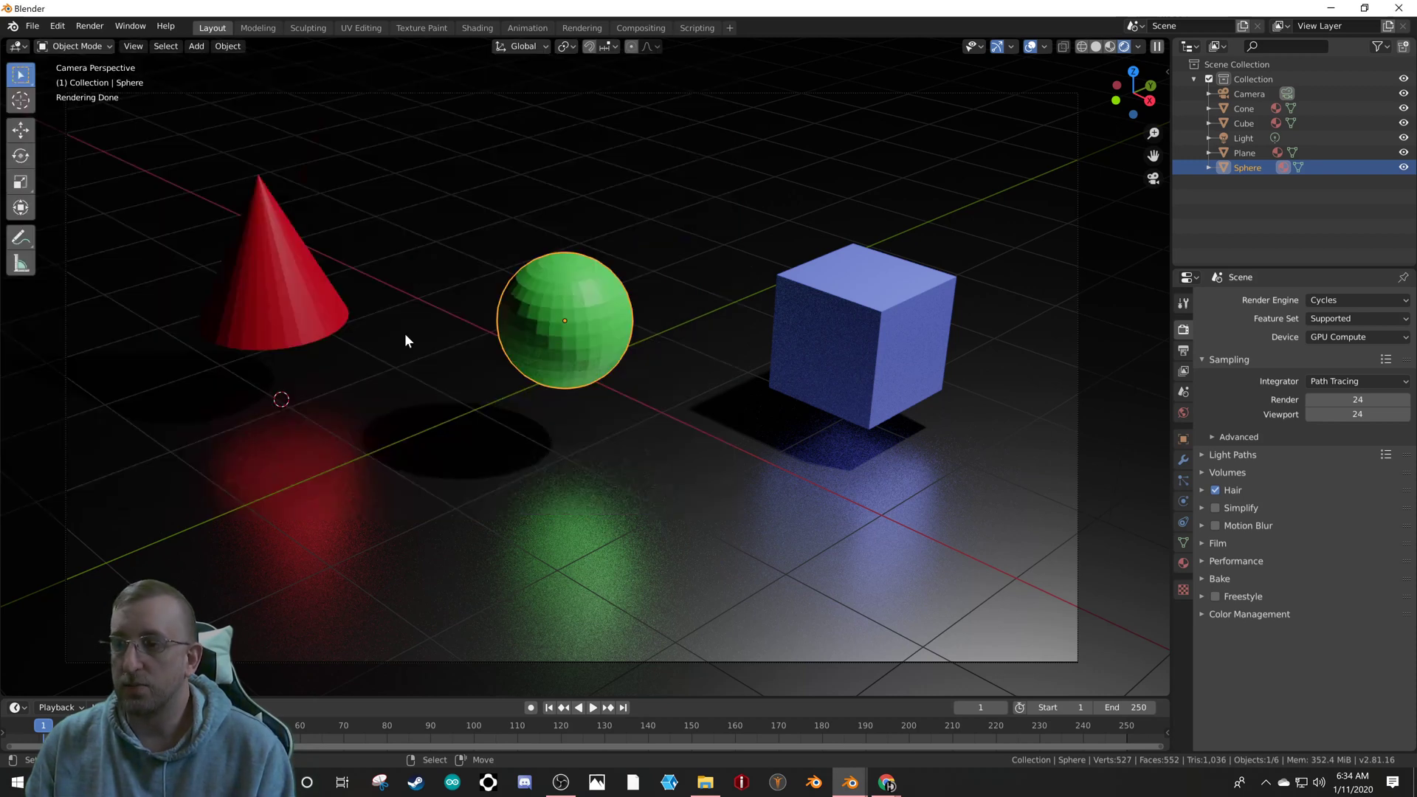
left_click(649, 28)
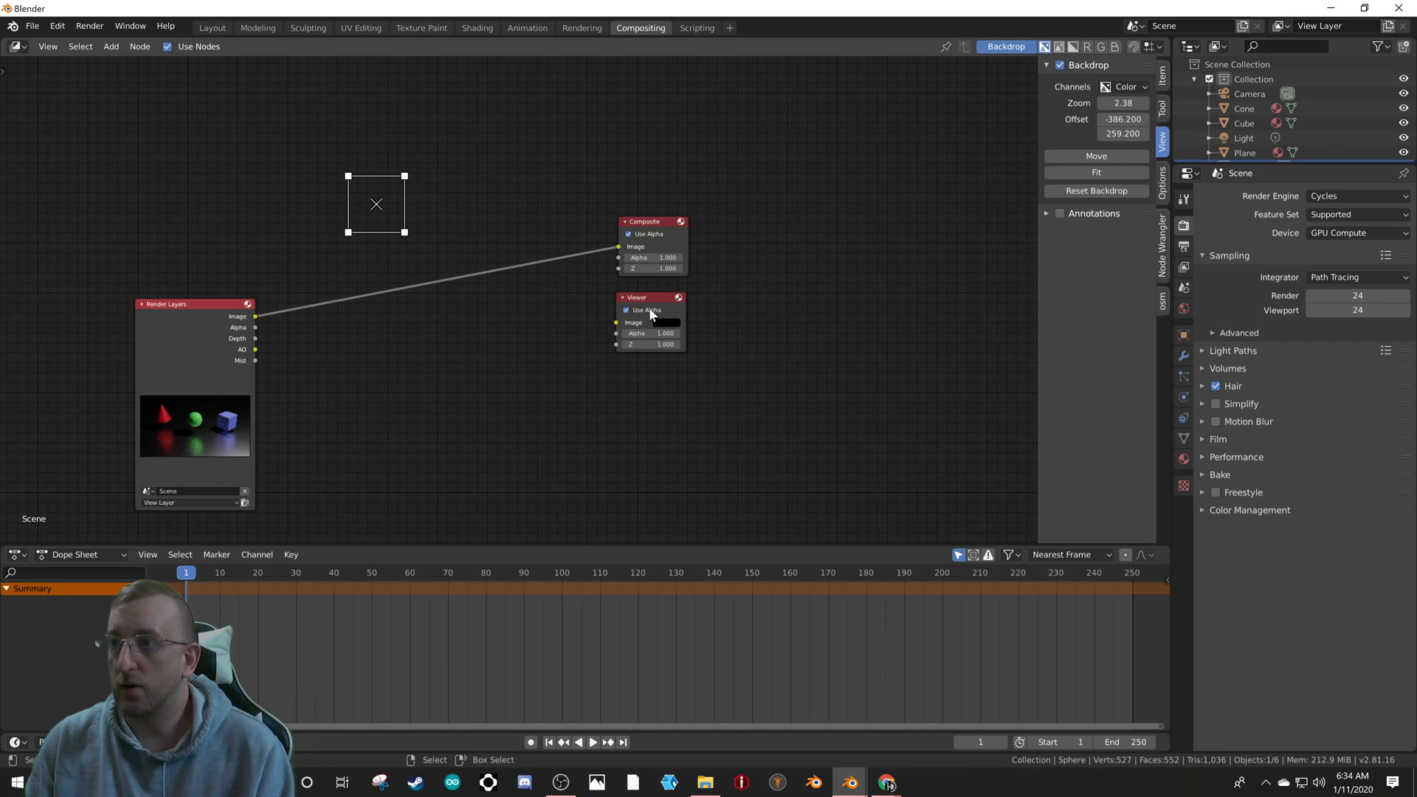
- Add a node to the compositor from the Shift+A Add menu
key("shift+a")
mouse_move(458, 328)
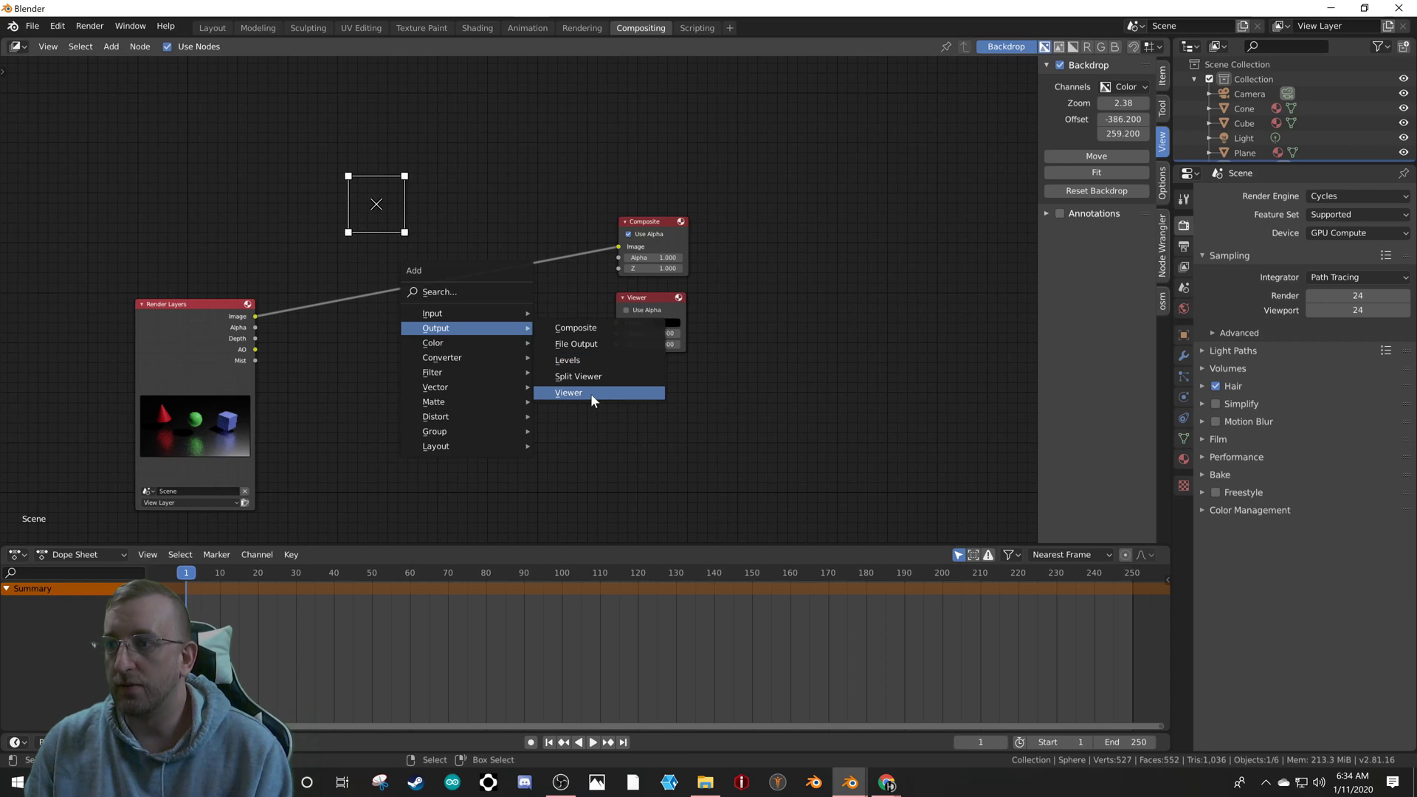
left_click(654, 305)
- Enable the backdrop, link Render Layers Image to the Viewer, and scale the backdrop to 1.79
left_click(1060, 64)
left_click(1060, 65)
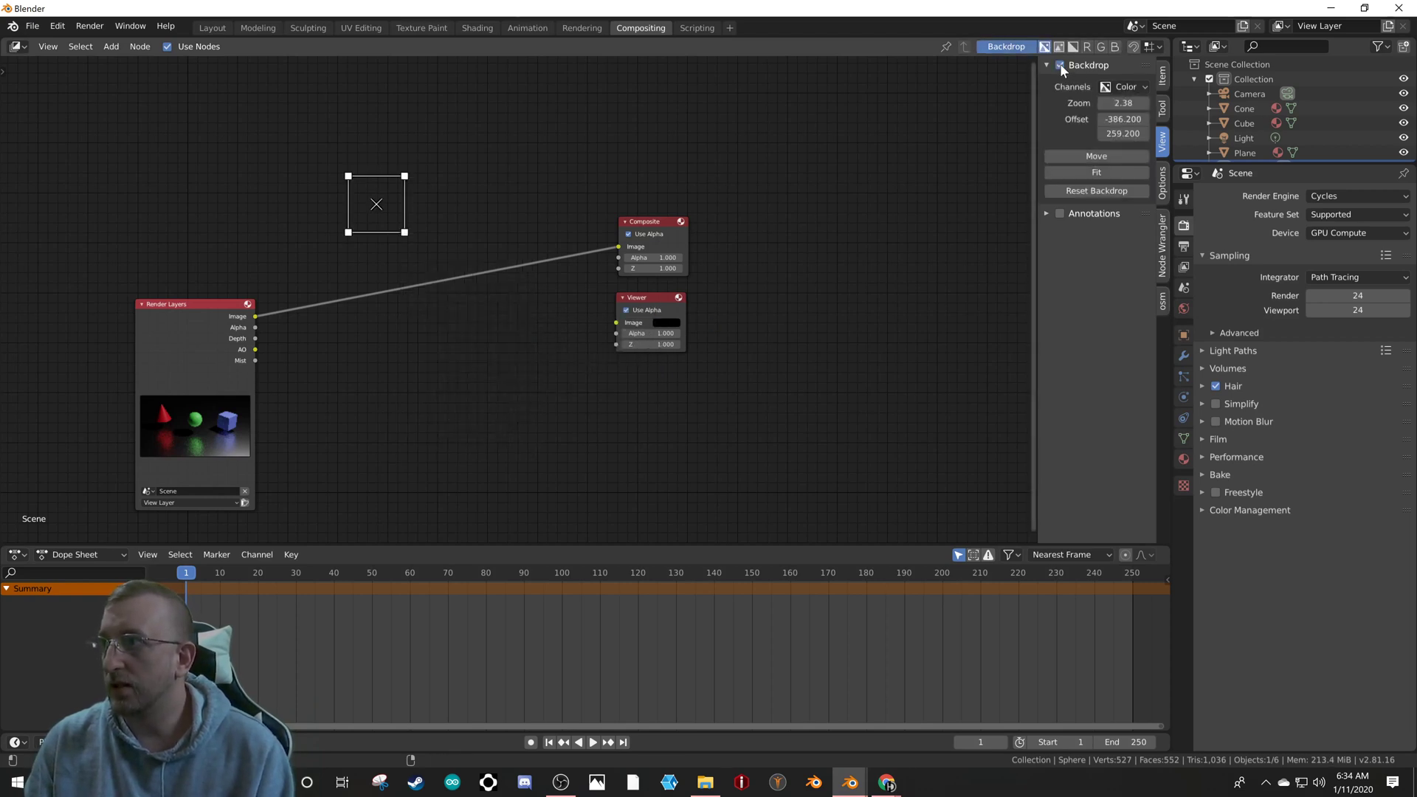
left_click_drag(256, 316, 618, 322)
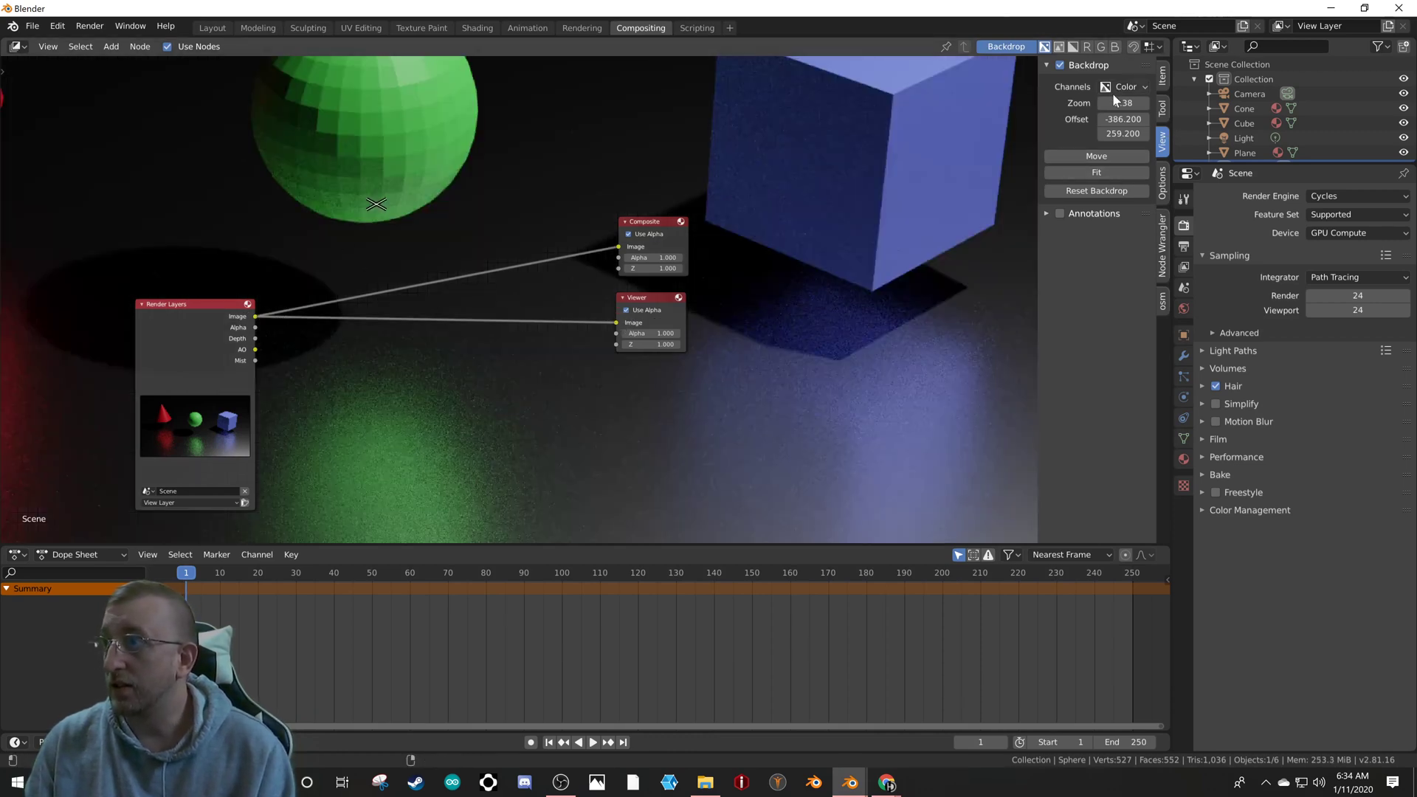
left_click_drag(1120, 102, 1186, 119)
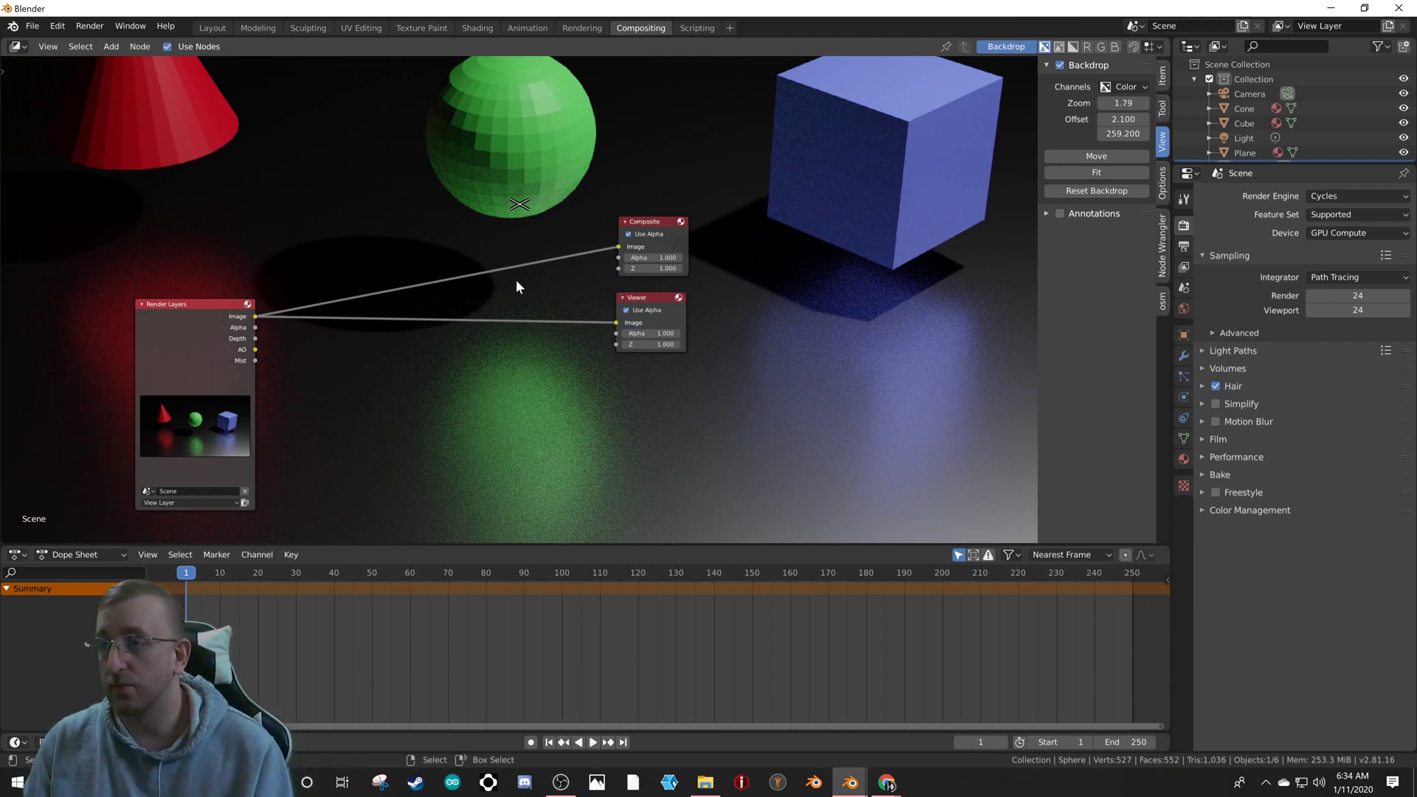
- Add a Filter > Denoise node and drop it onto the Render Layers–Viewer link
key("shift+a")
mouse_move(456, 329)
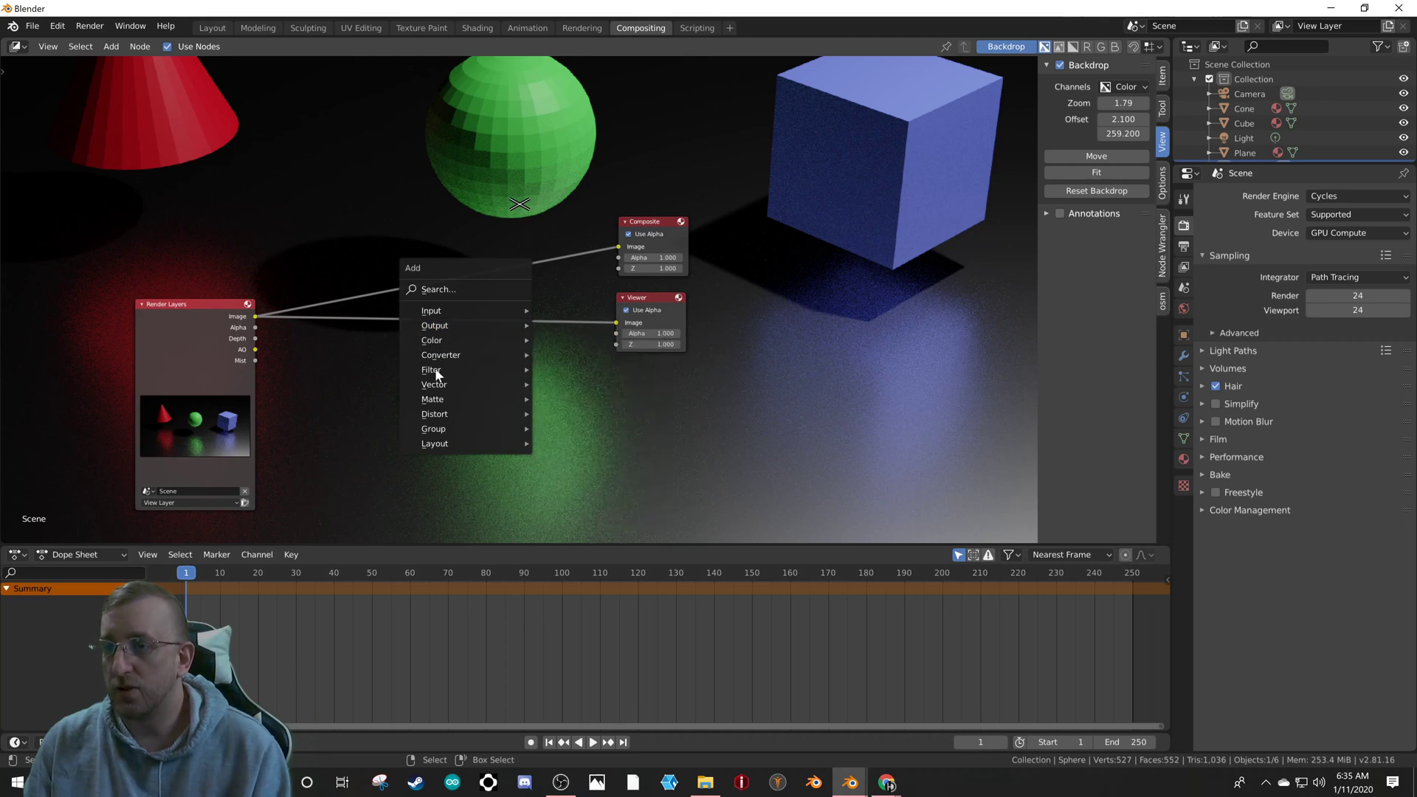
mouse_move(434, 371)
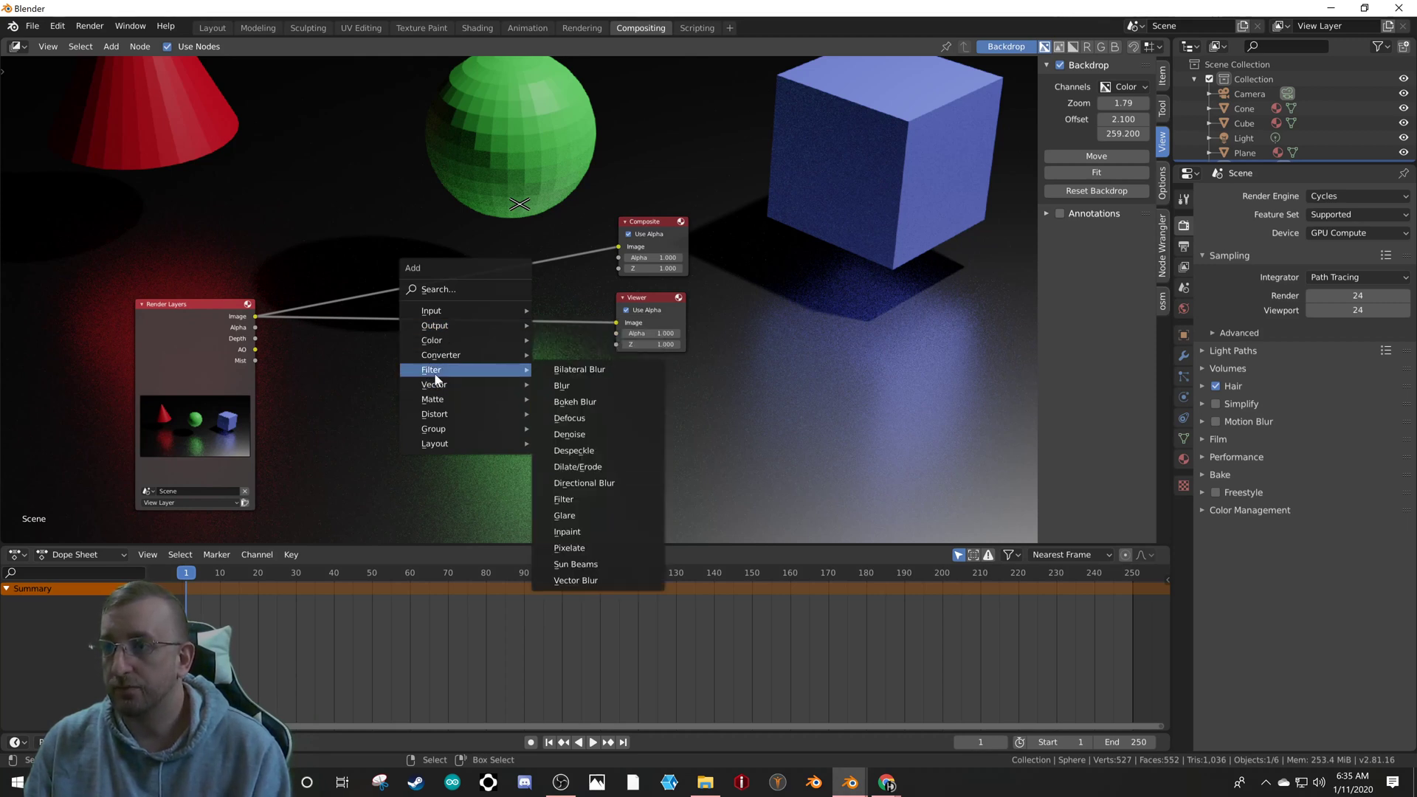
left_click(591, 434)
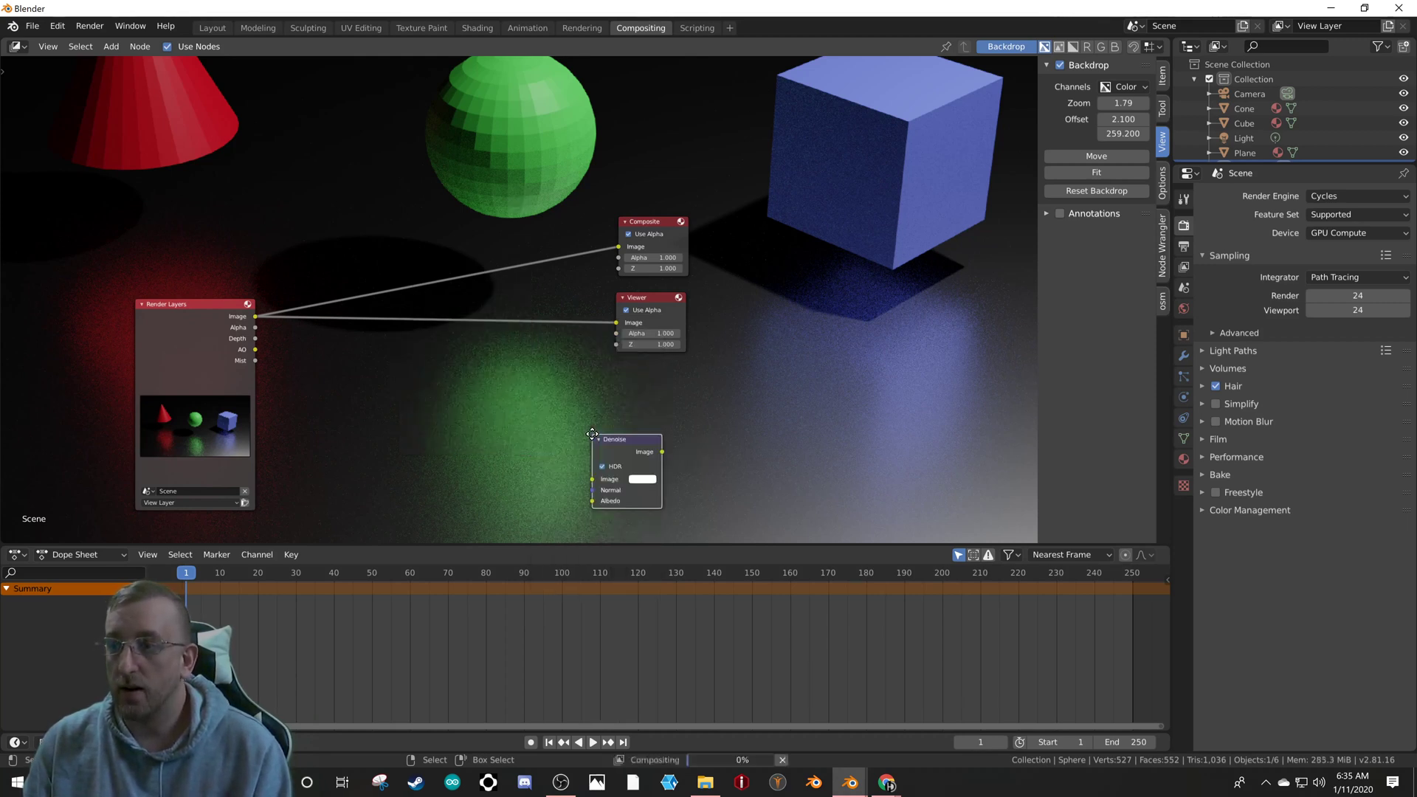
left_click(469, 298)
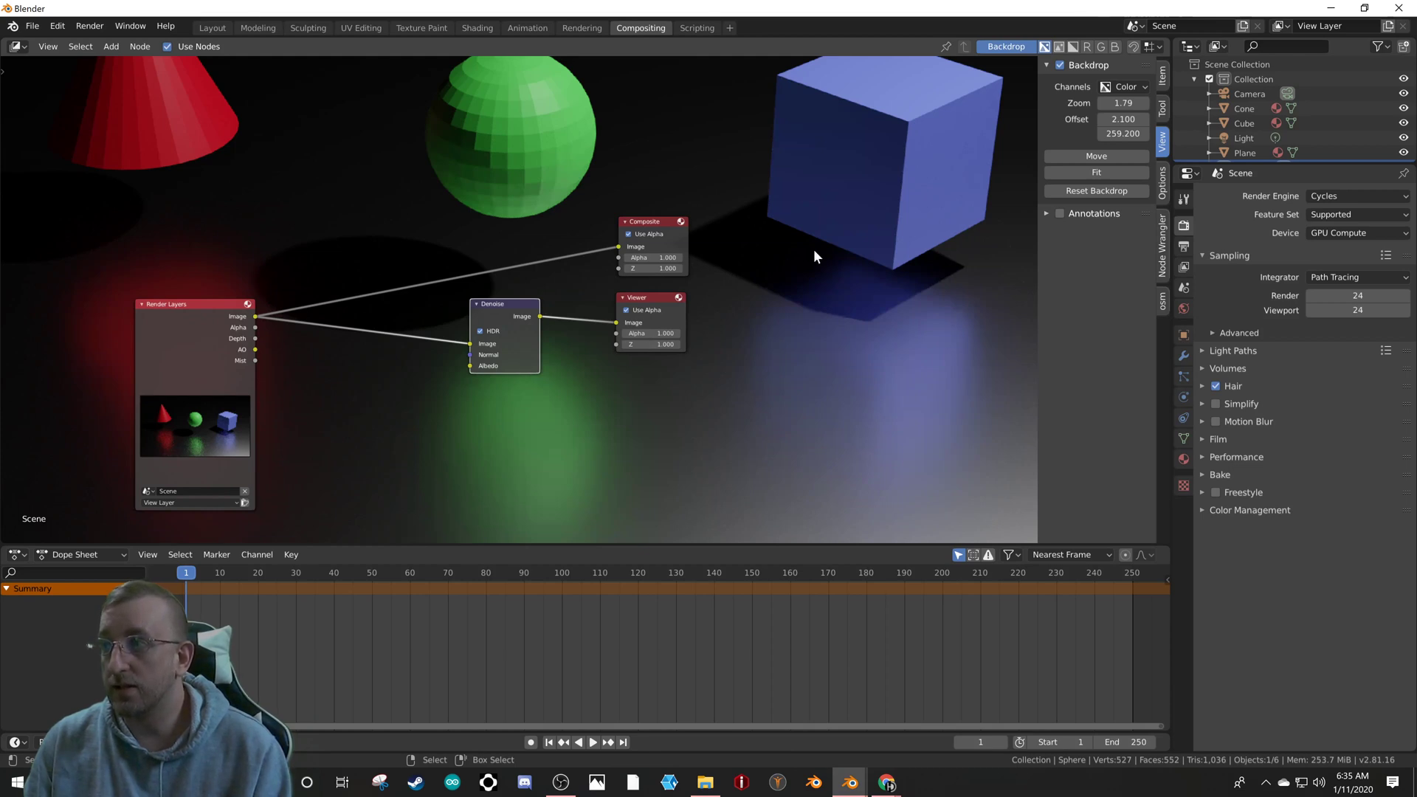
- Raise the backdrop Zoom to 3.10 to enlarge the denoised render
scroll(820, 281, "up", 2)
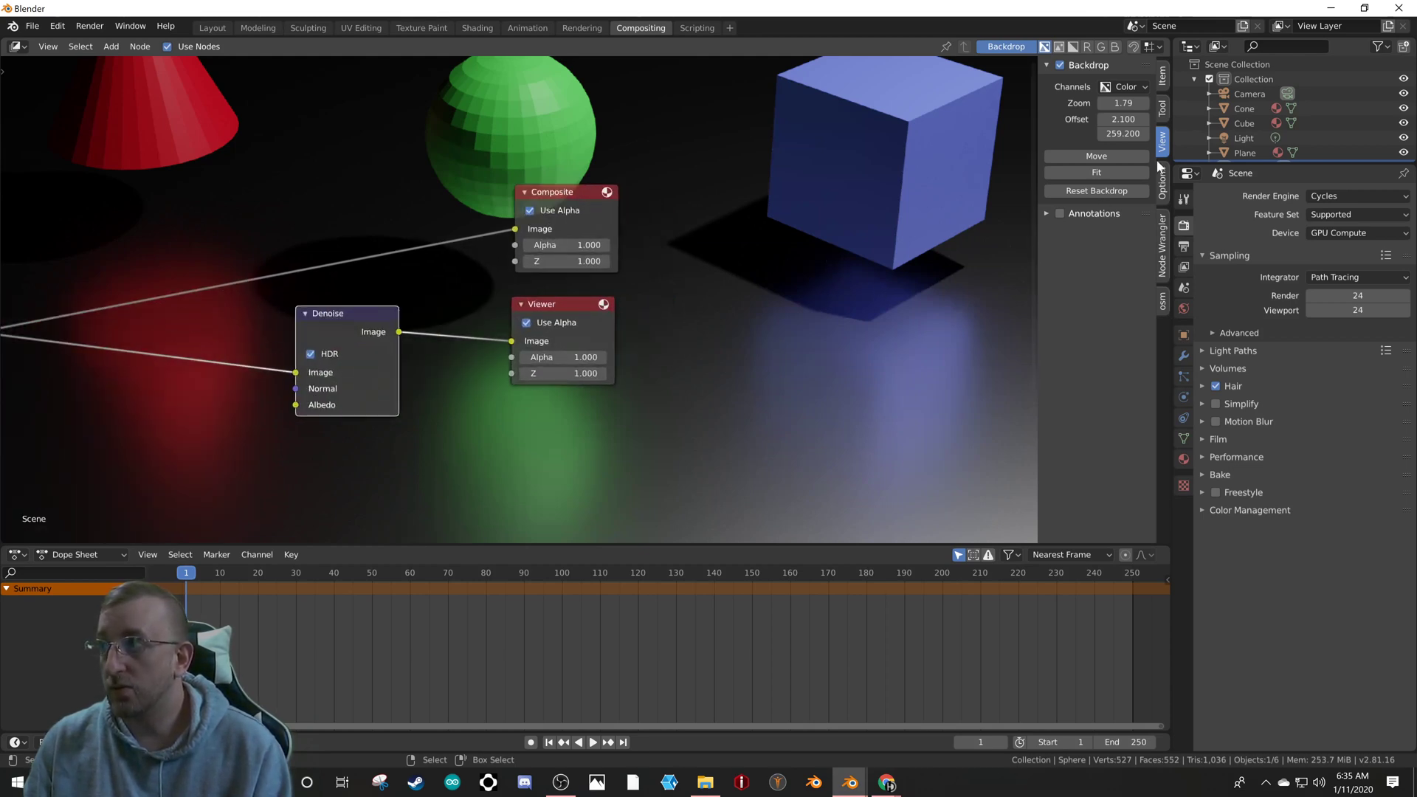
left_click_drag(1123, 104, 782, 119)
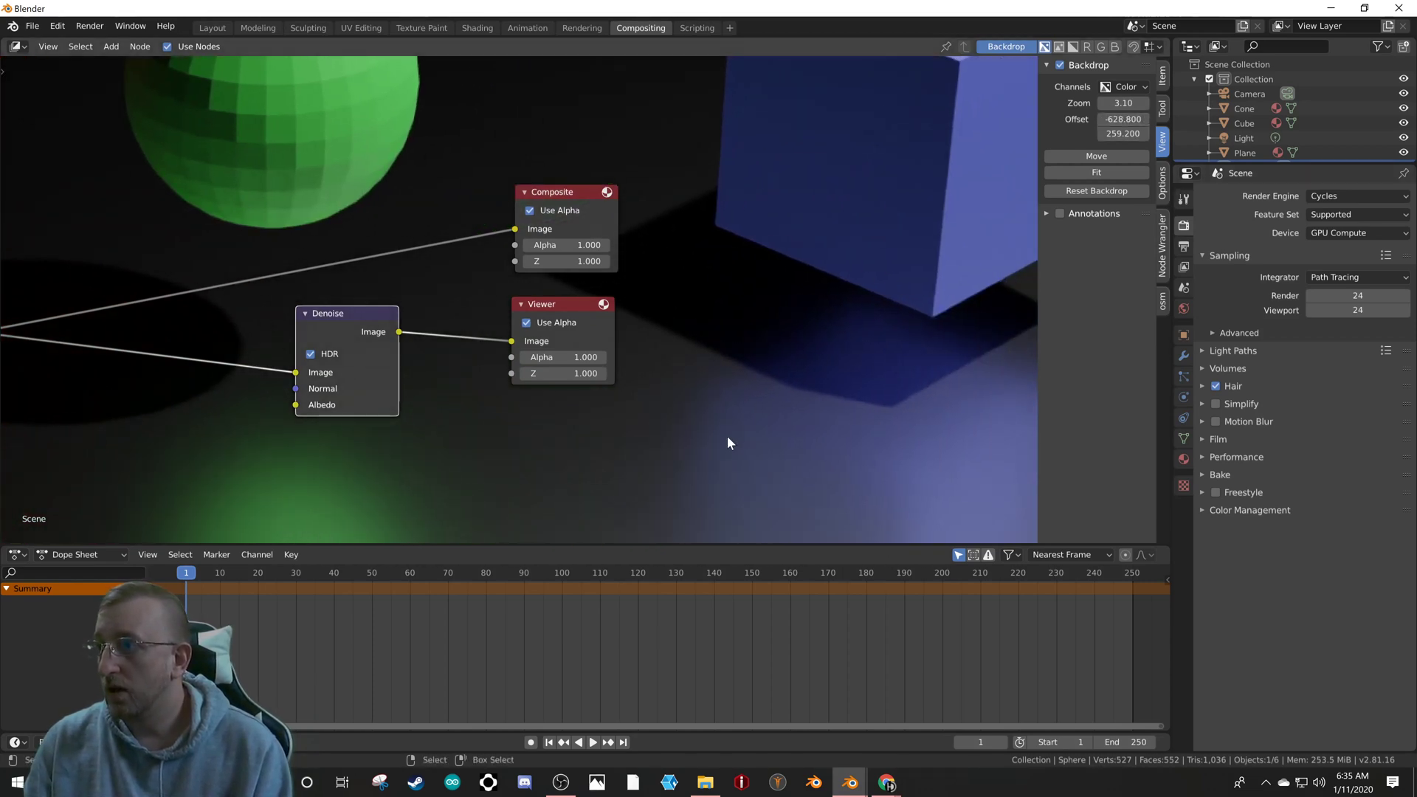
scroll(817, 303, "down", 3)
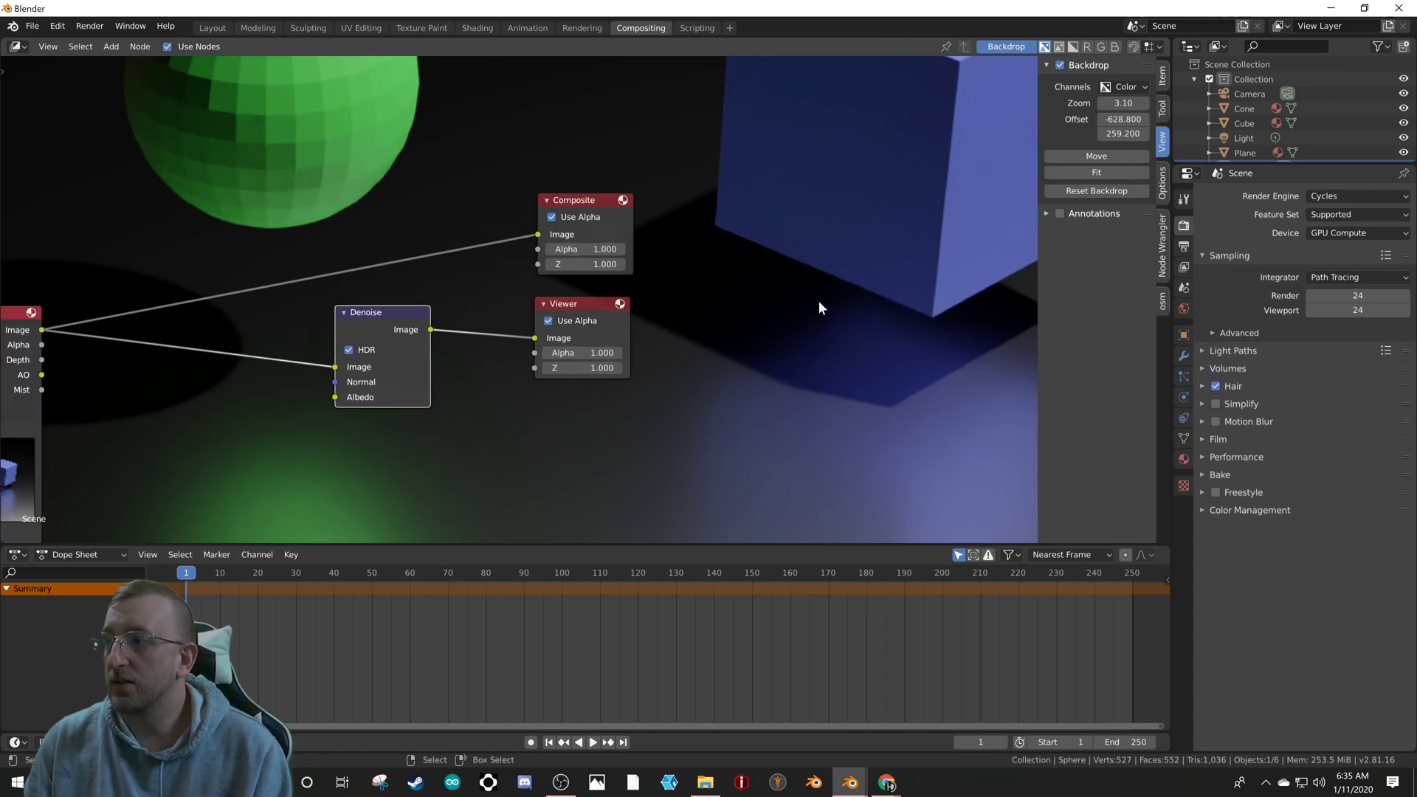
scroll(824, 328, "up", 2)
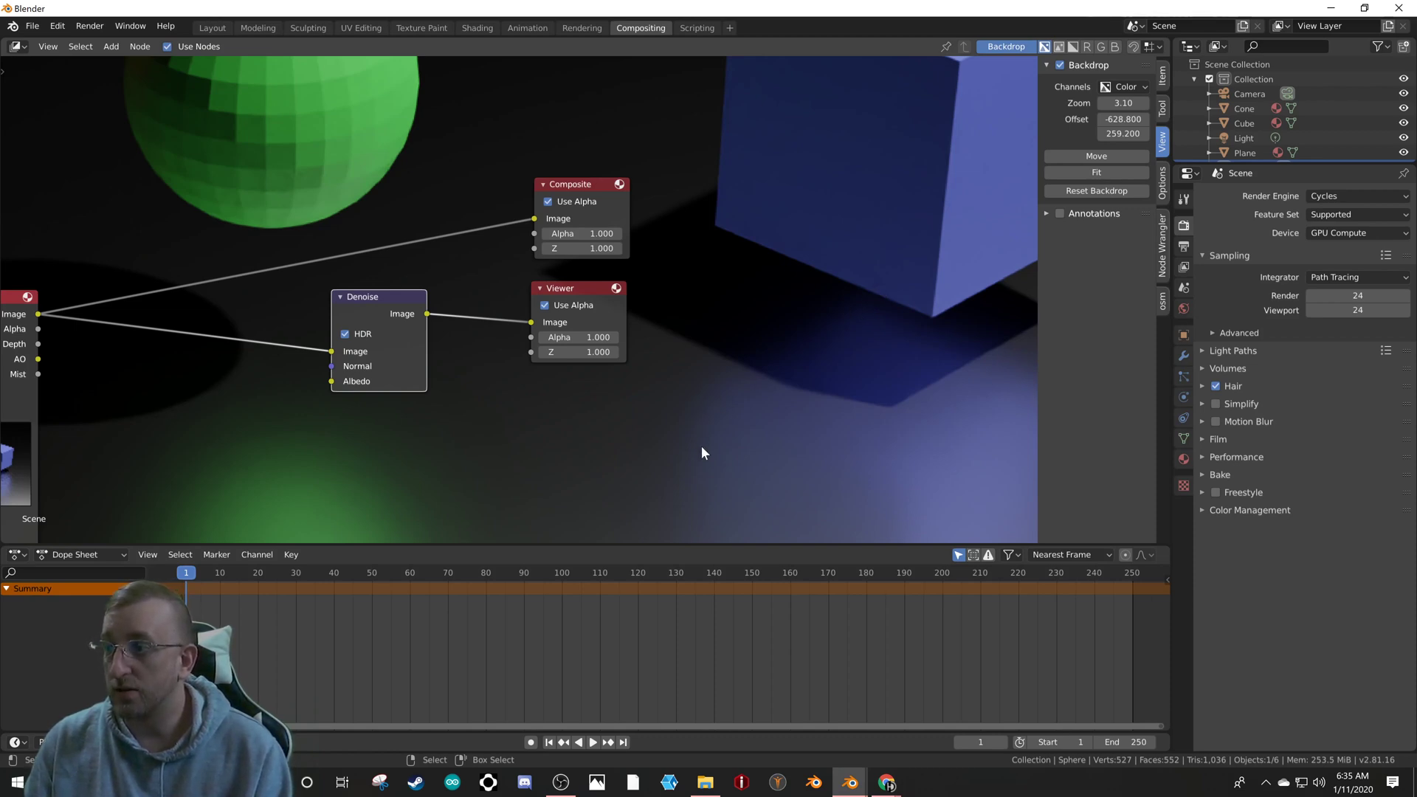
- Pan and zoom the node editor to examine the Denoise node's connections and smooth reflections
scroll(701, 444, "down", 3)
scroll(533, 405, "up", 2)
middle_click_drag(198, 218, 323, 175)
scroll(436, 317, "up", 1)
scroll(436, 317, "up", 2)
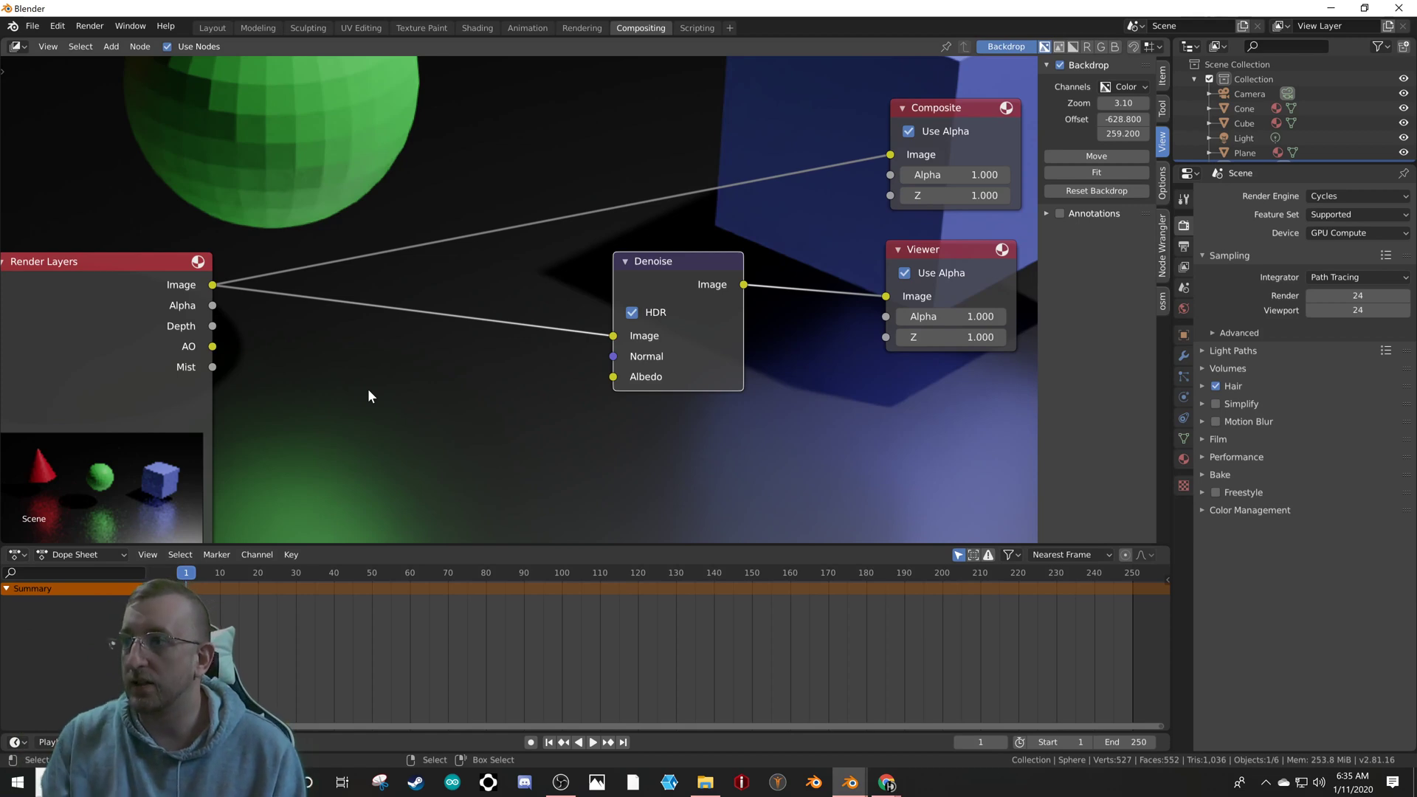
scroll(383, 320, "down", 3)
scroll(369, 329, "up", 2)
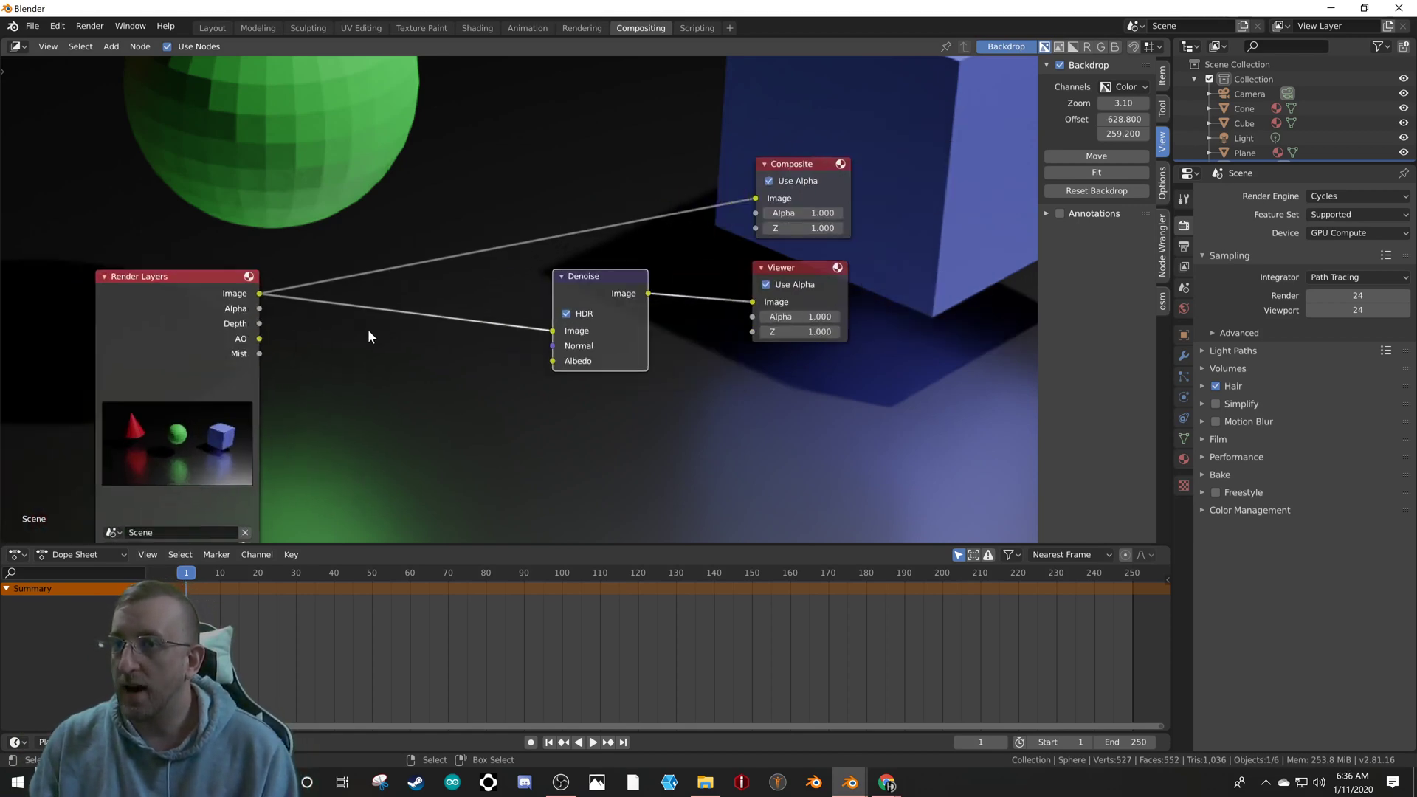
scroll(550, 343, "up", 3)
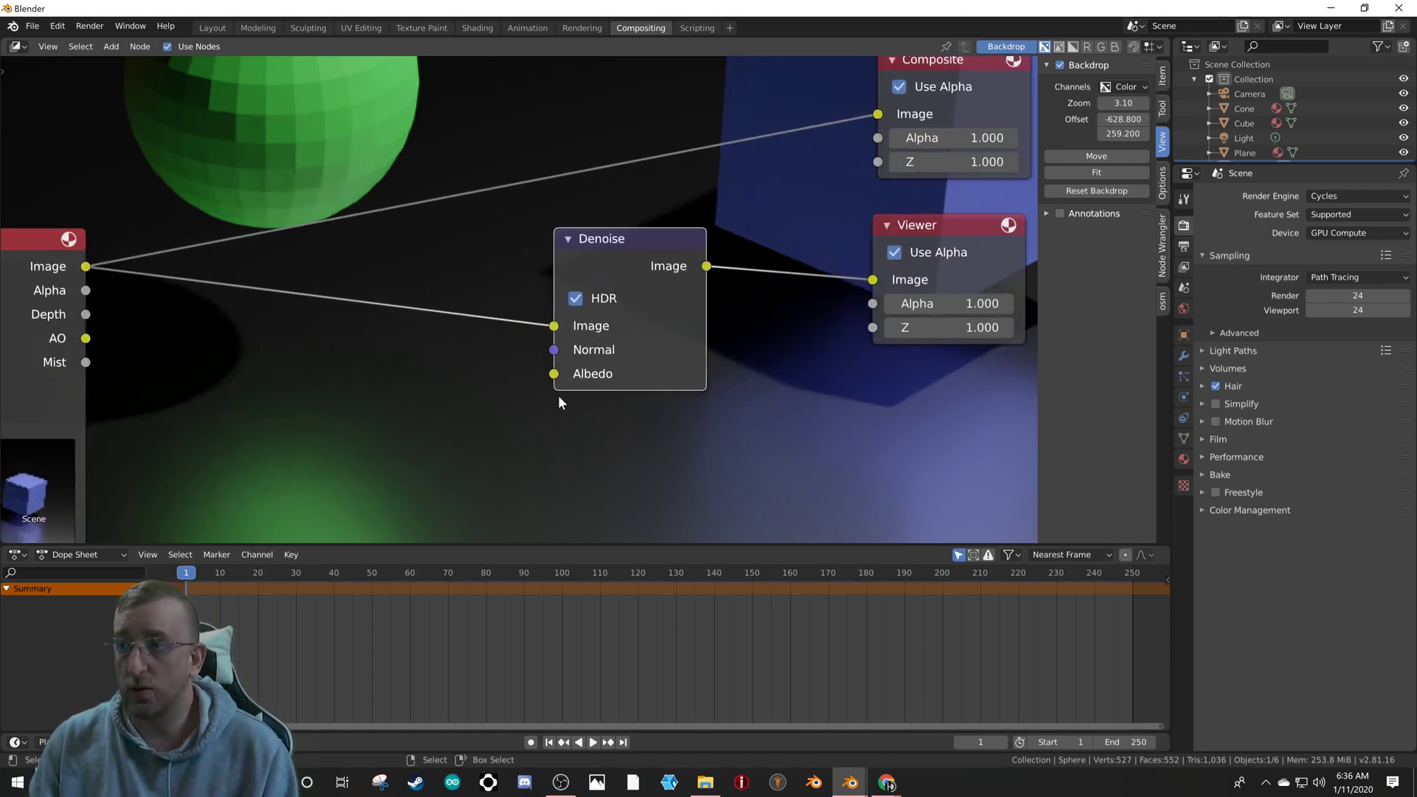
scroll(453, 347, "down", 3)
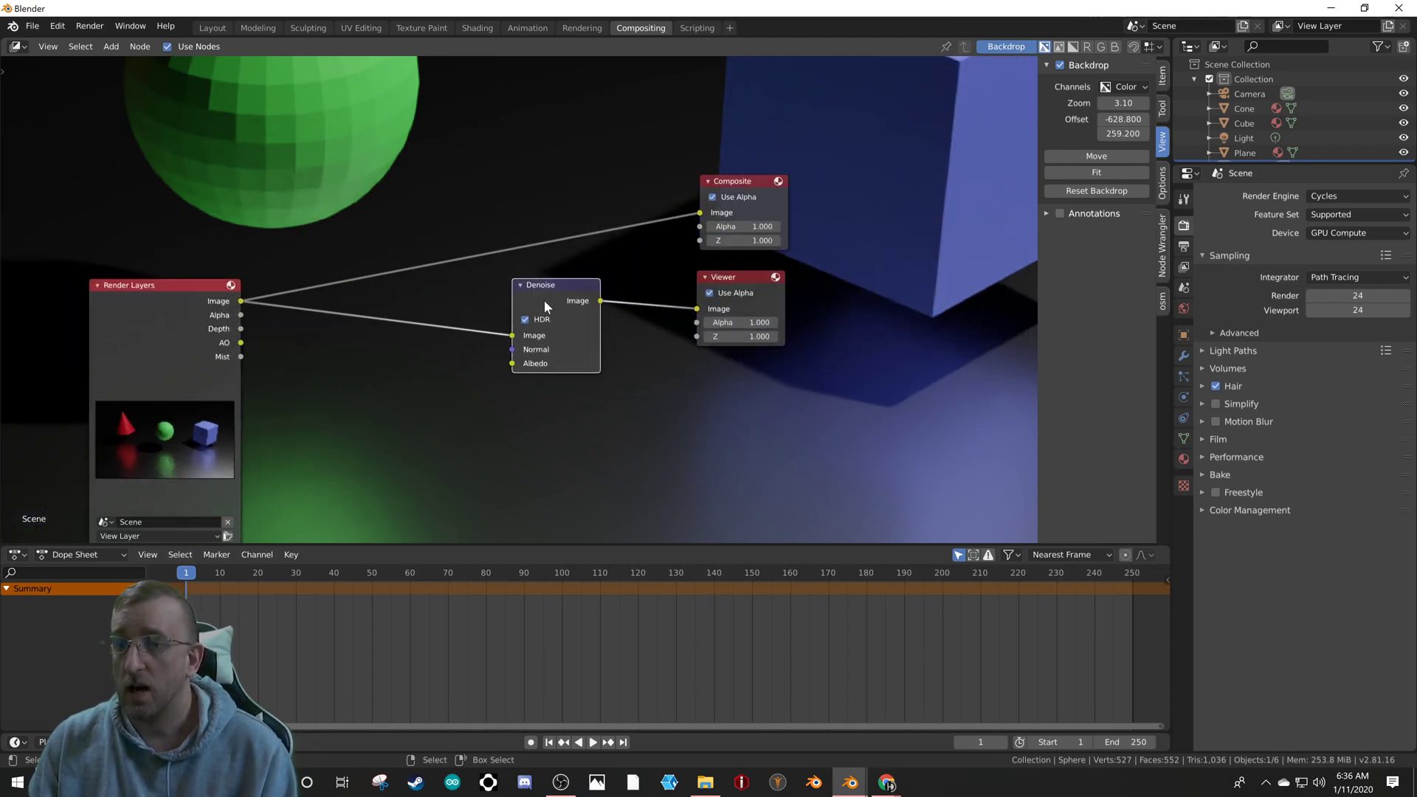
scroll(491, 307, "down", 3)
scroll(489, 310, "up", 2)
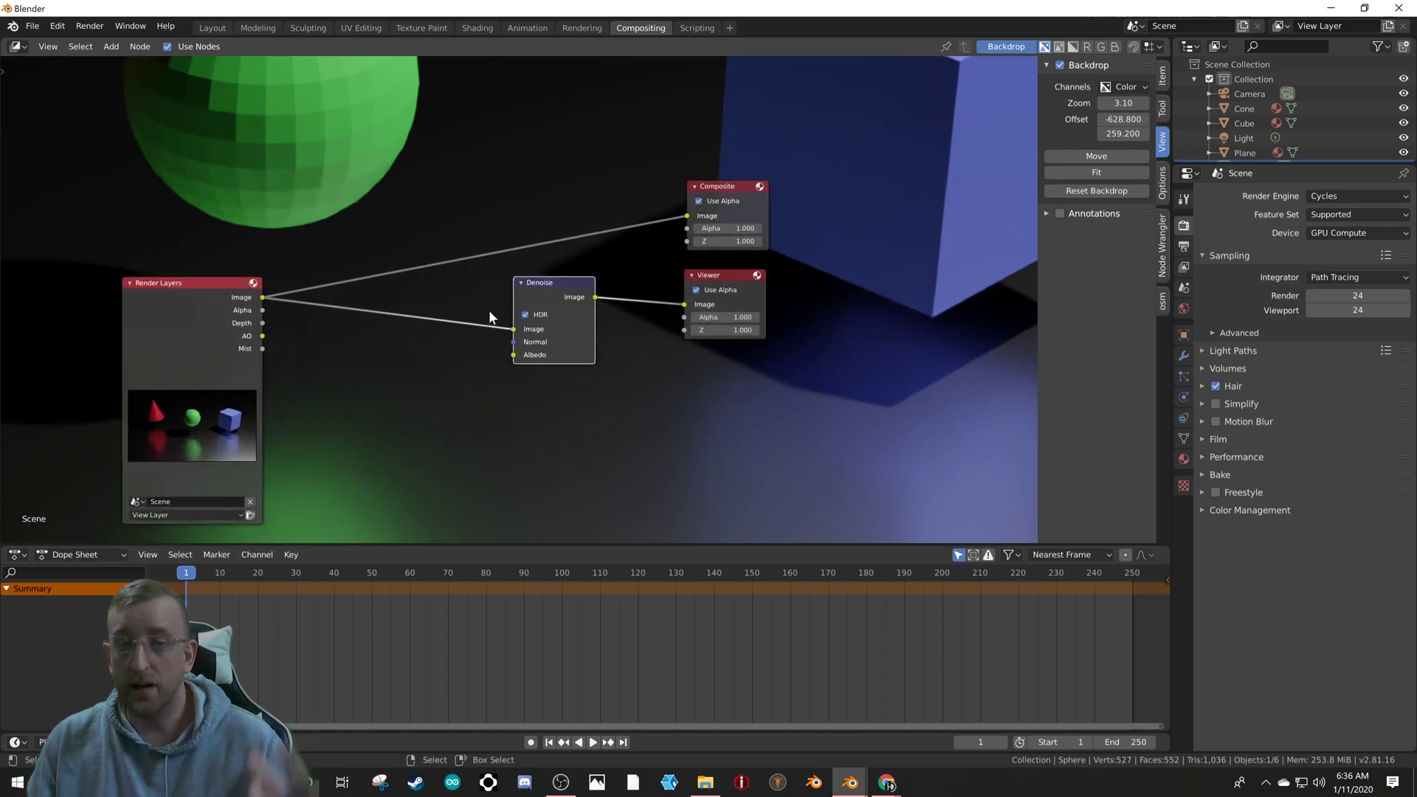